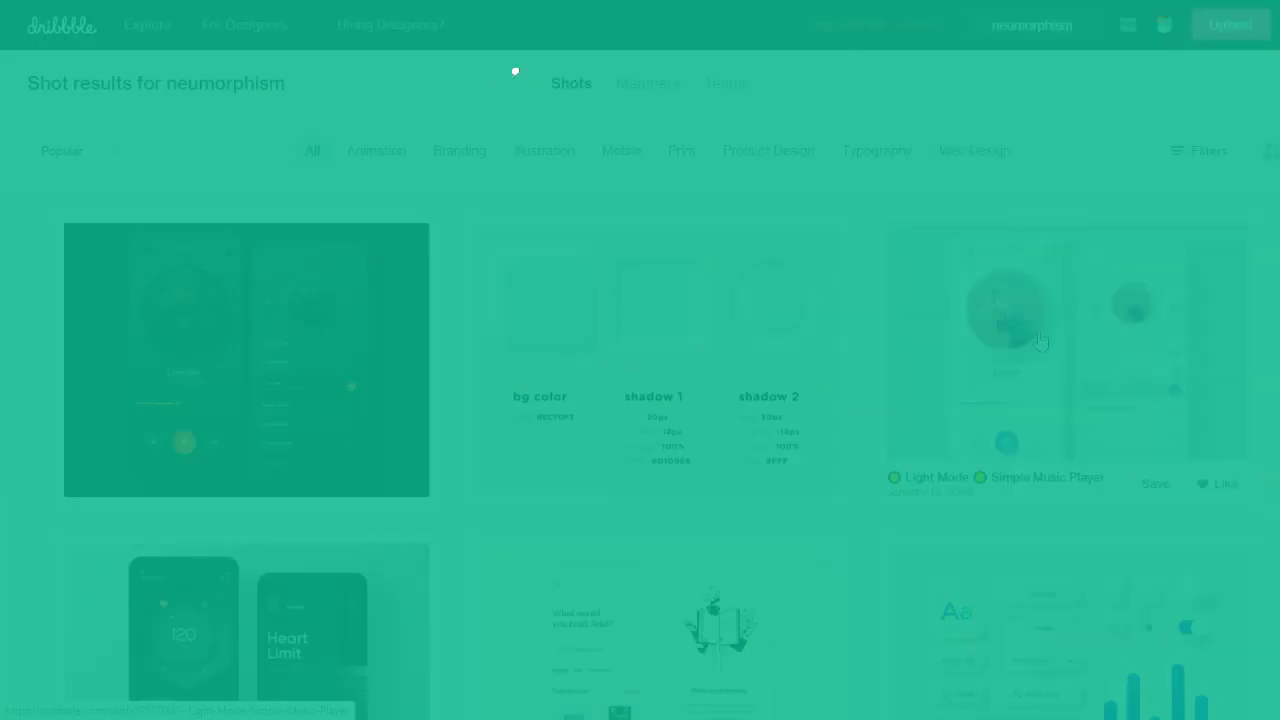
- Examine the Neumorphism UI Trend 2020 shot in Dribbble's neumorphism results for its background colour and shadow specifications
click(571, 300)
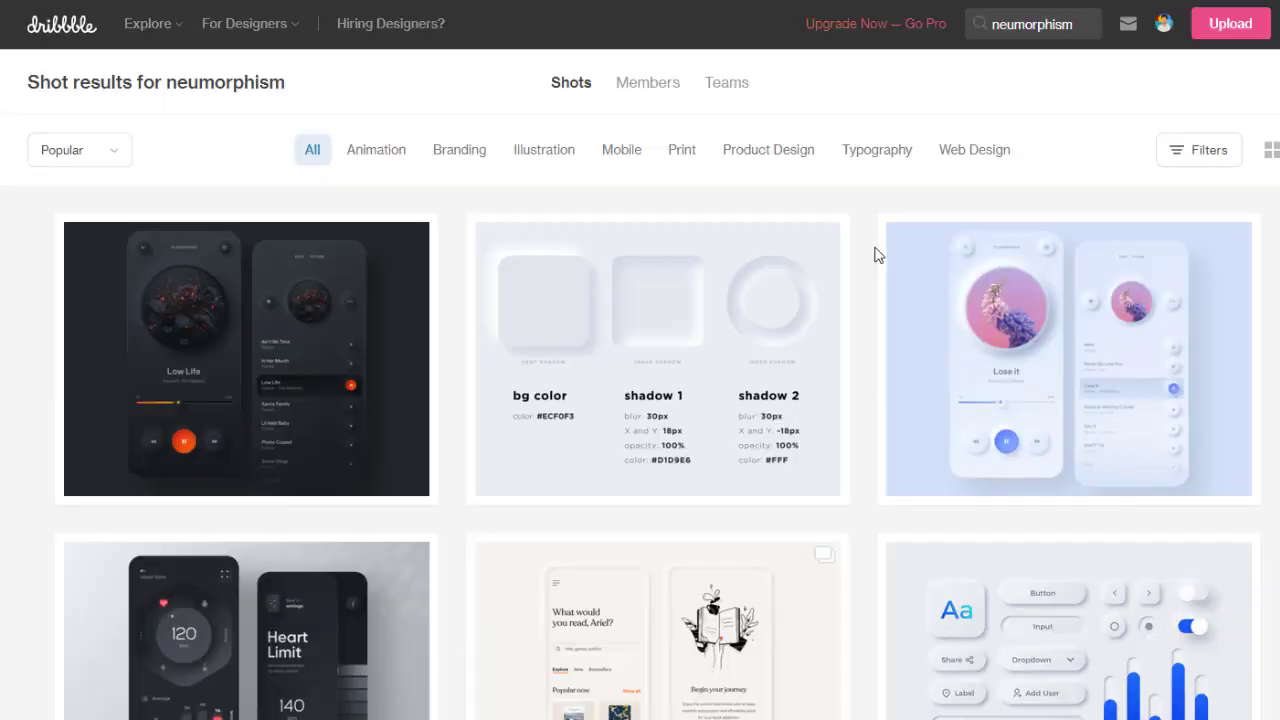
scroll(874, 251, down, 5)
scroll(856, 263, up, 3)
scroll(856, 263, up, 2)
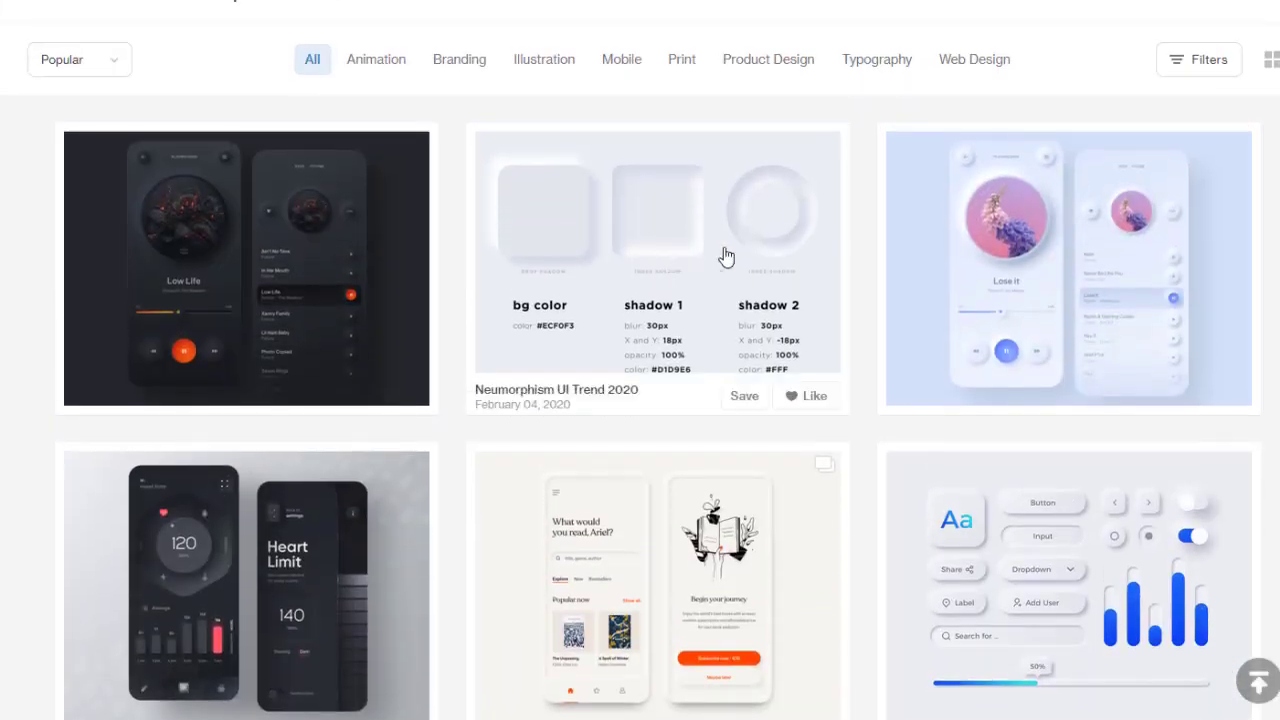
click(669, 260)
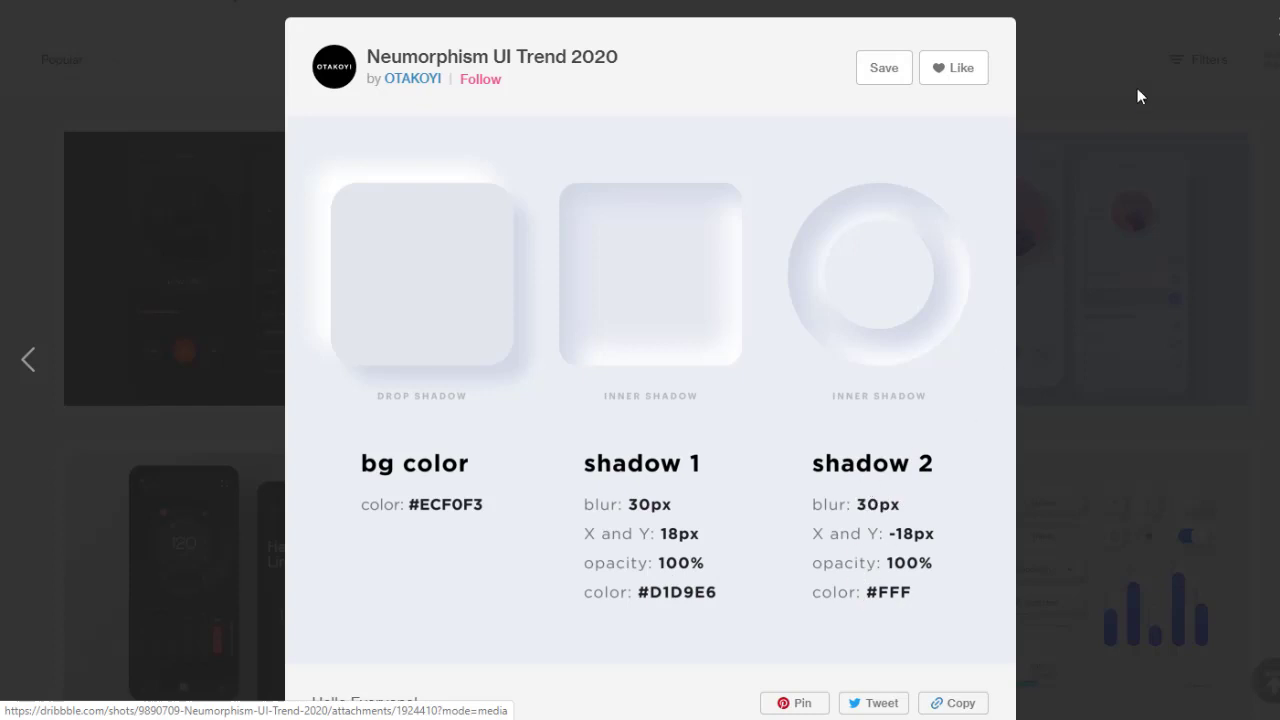
click(1272, 36)
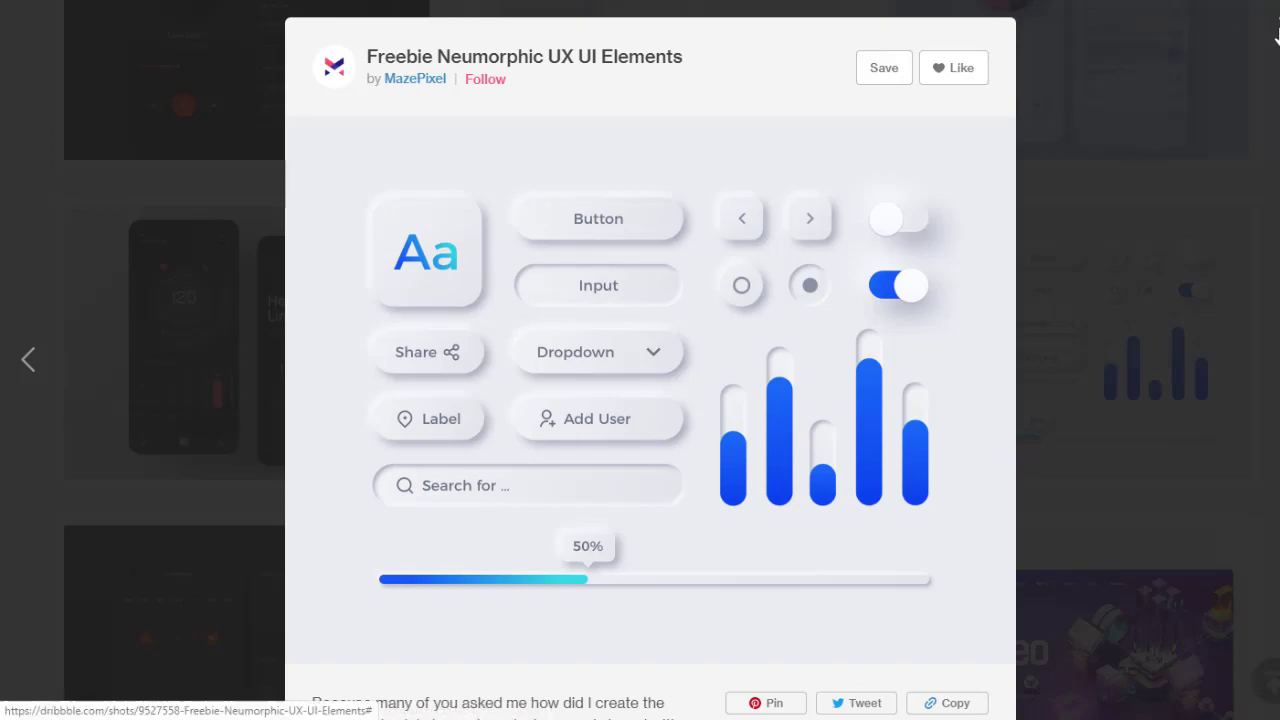
- Leave the Freebie Neumorphic UX UI Elements shot and browse further neumorphism examples in the search results
click(1240, 80)
scroll(1118, 146, down, 4)
scroll(1118, 146, down, 7)
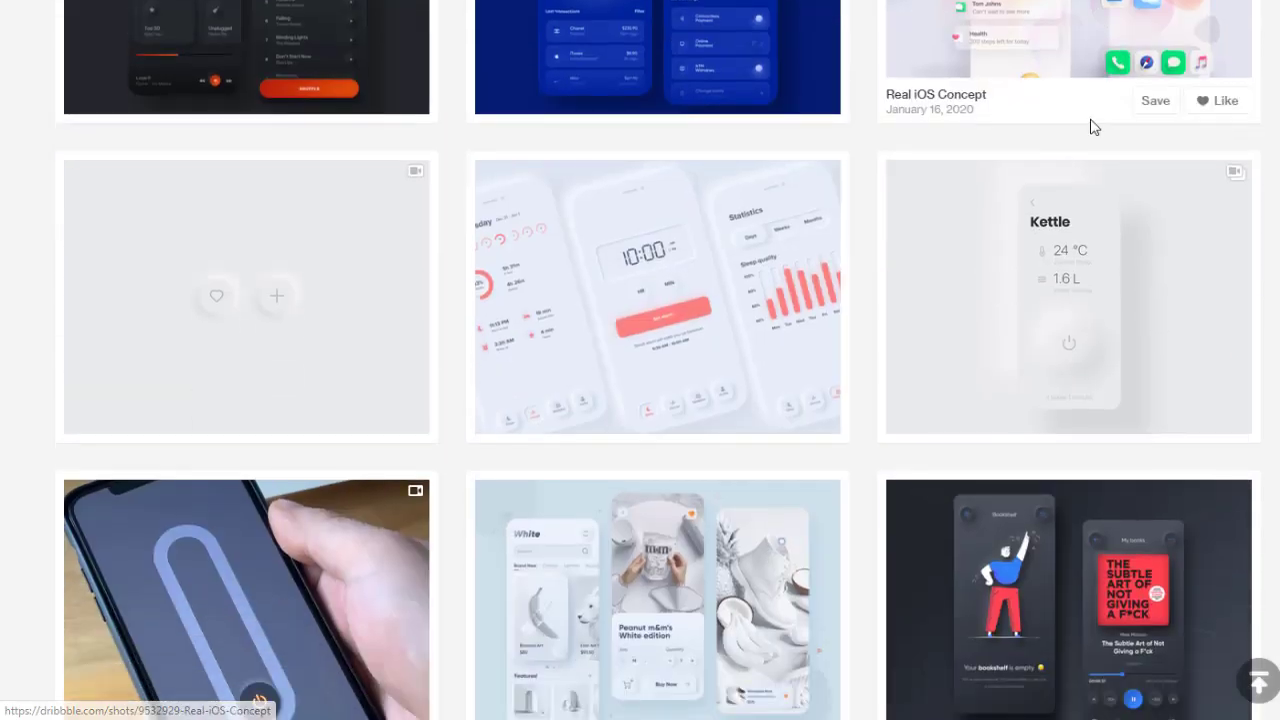
scroll(1091, 126, down, 4)
scroll(1088, 130, down, 6)
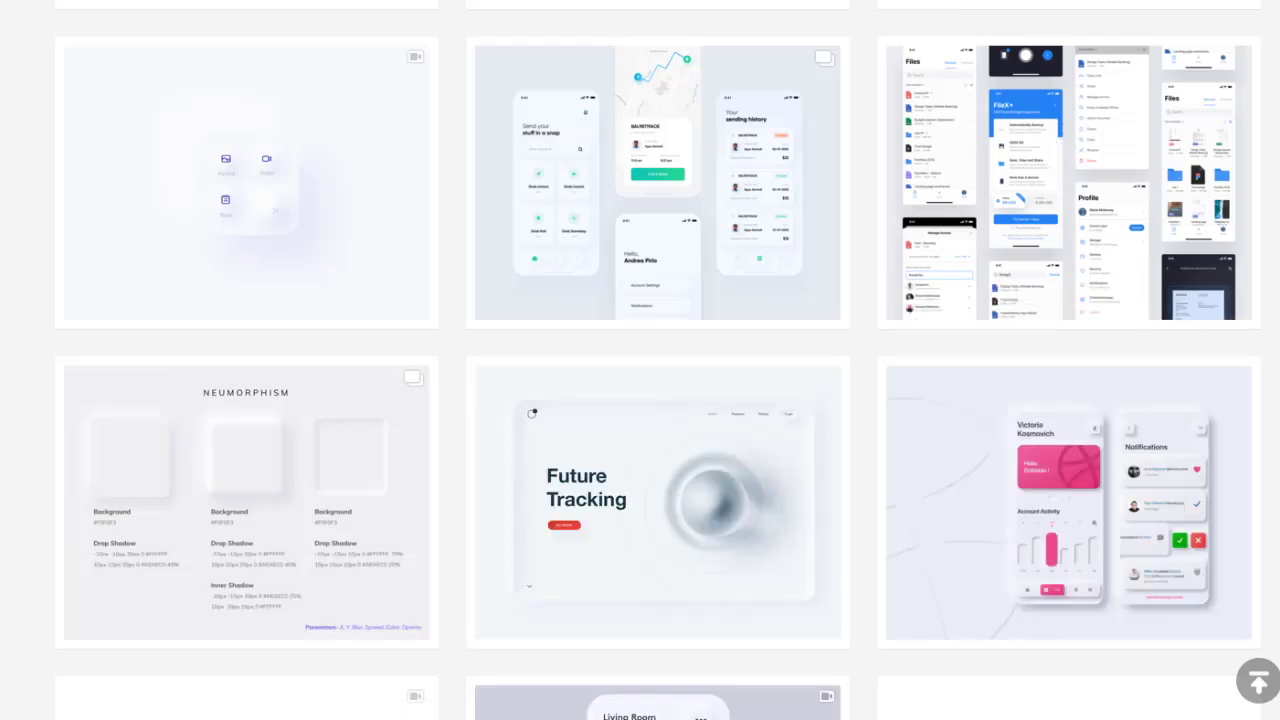
key(Home)
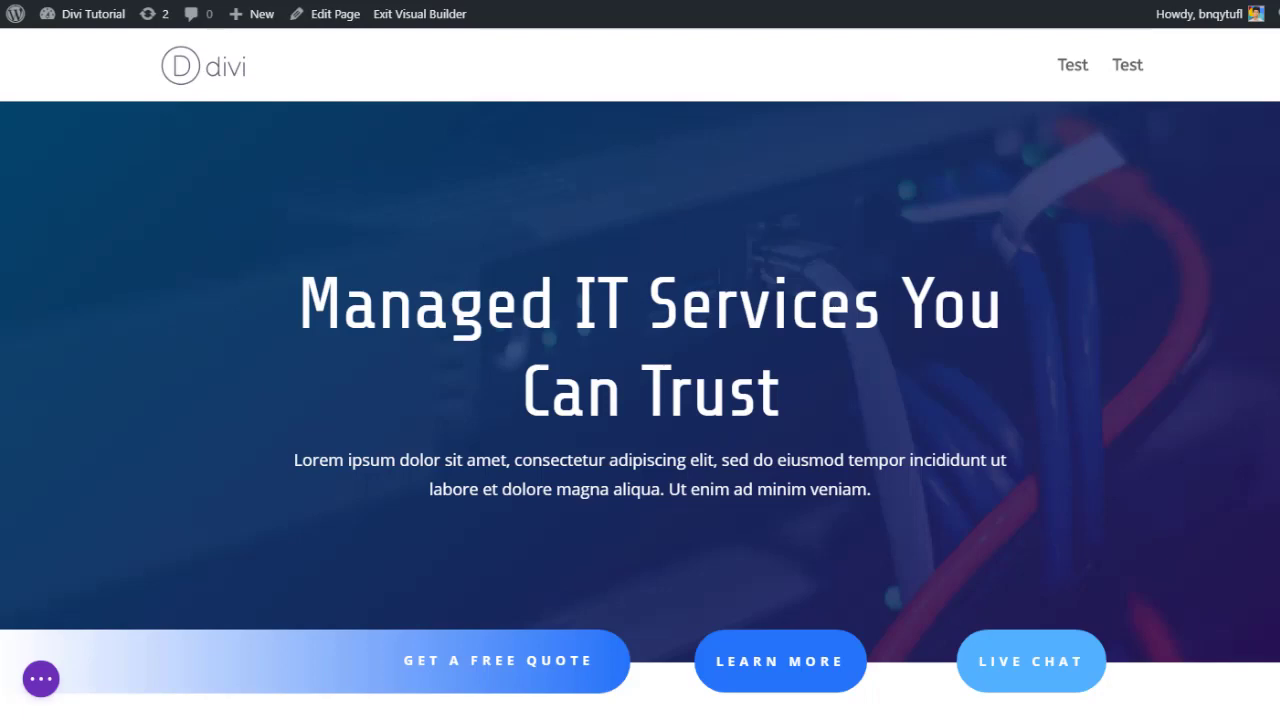
- Switch to the Divi page and remove the background gradient from the "Five Spheres. One Mission." section
scroll(640, 400, down, 10)
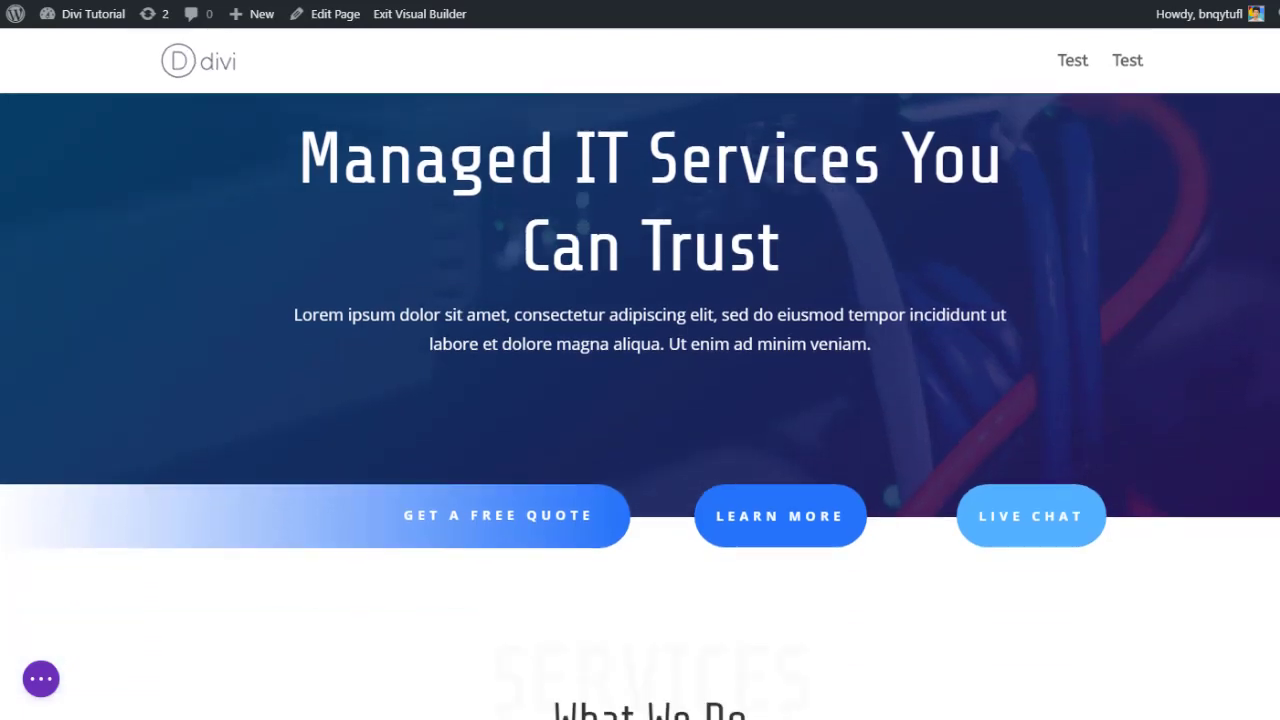
scroll(1276, 230, down, 3)
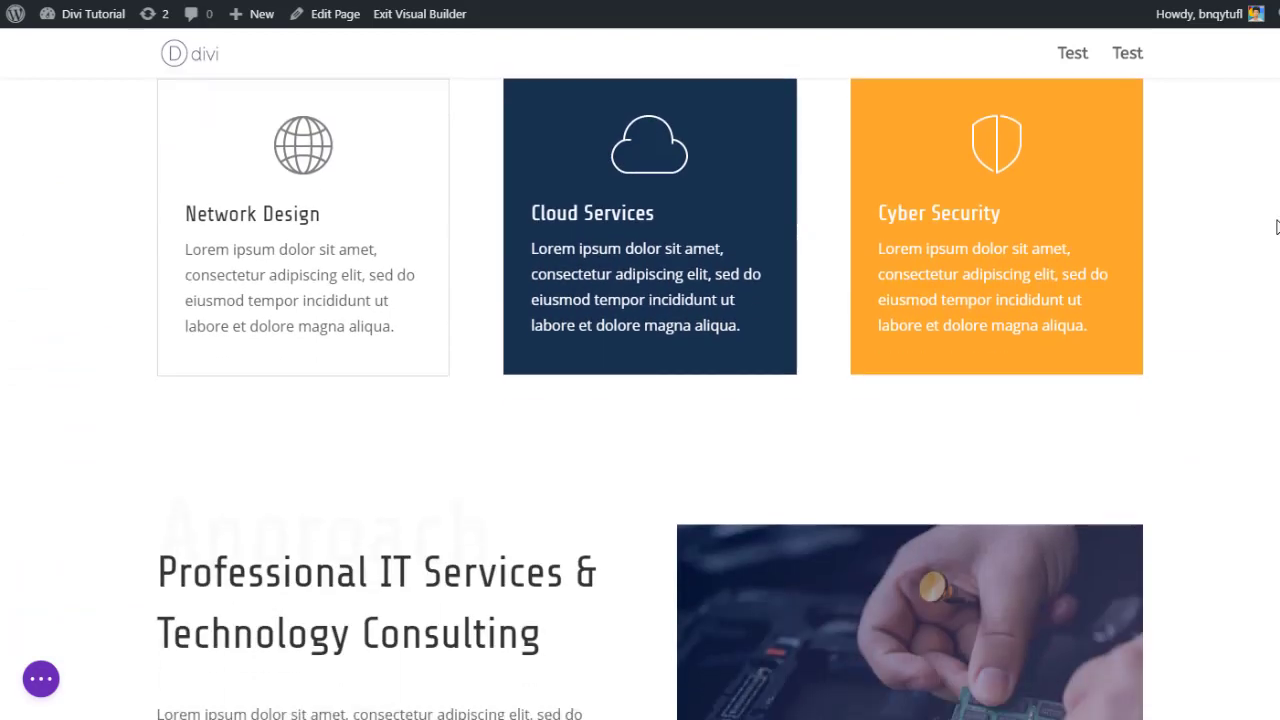
scroll(1276, 230, down, 8)
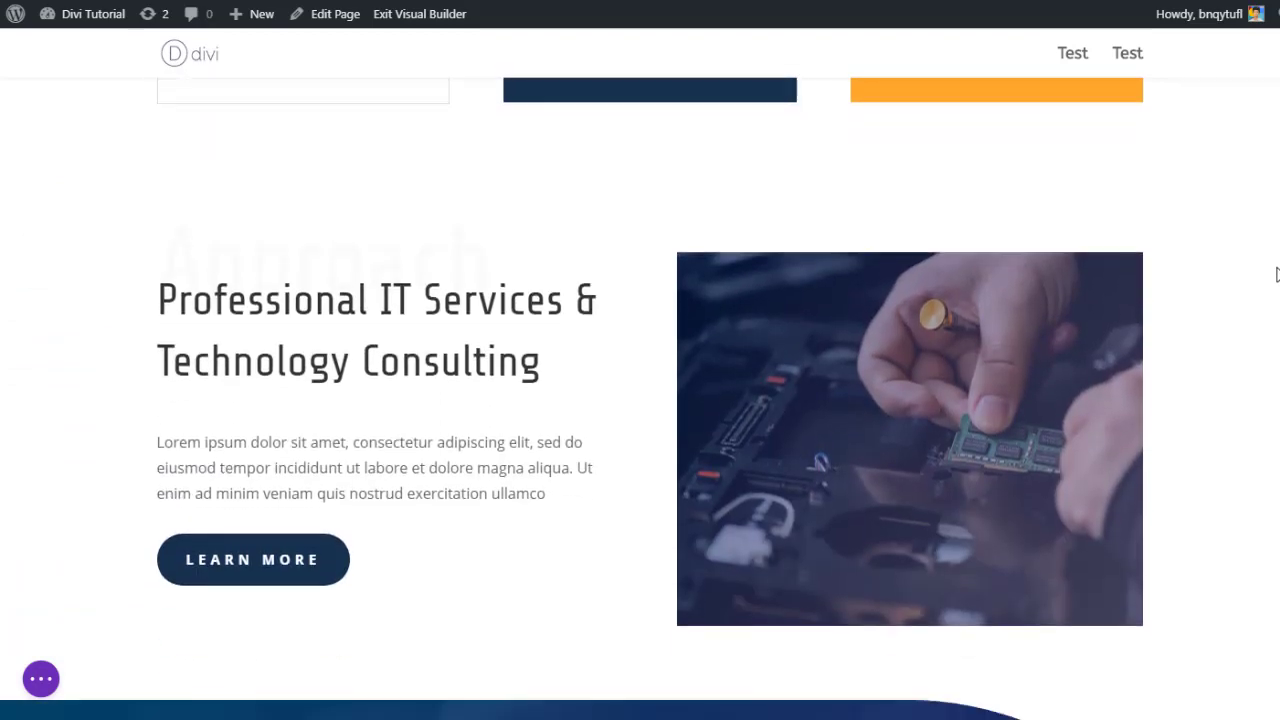
scroll(1271, 332, down, 7)
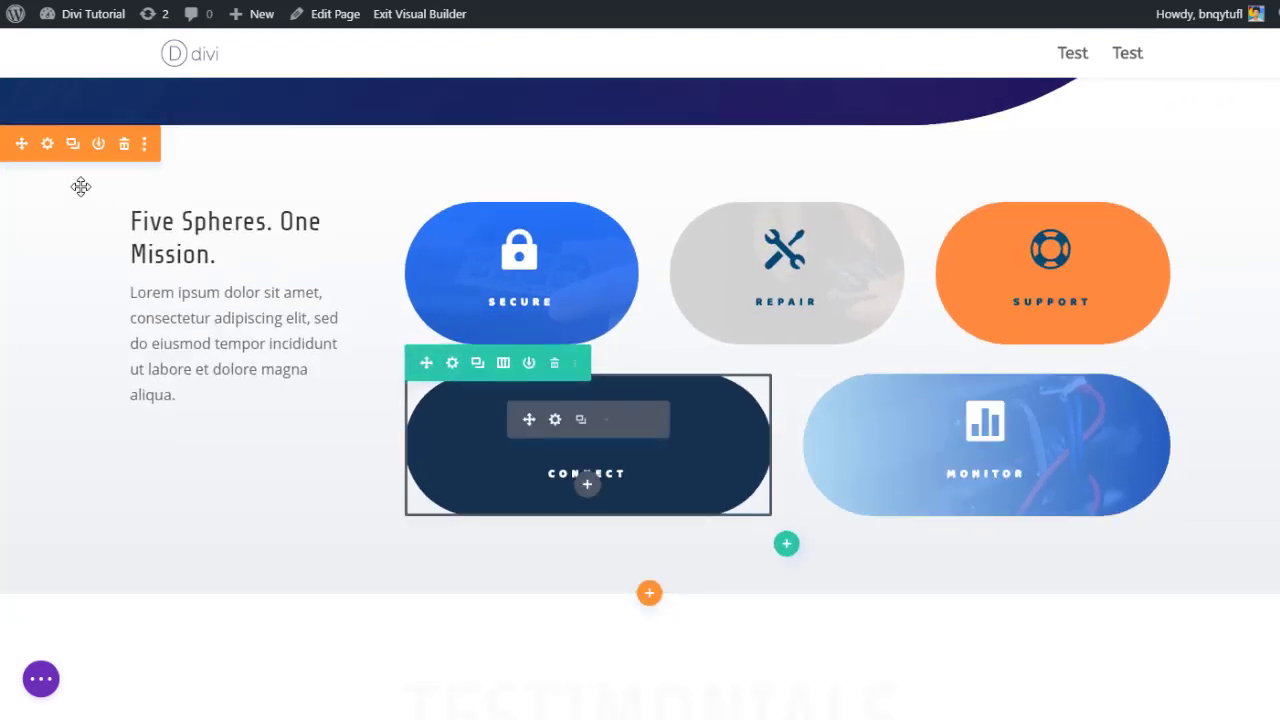
click(46, 146)
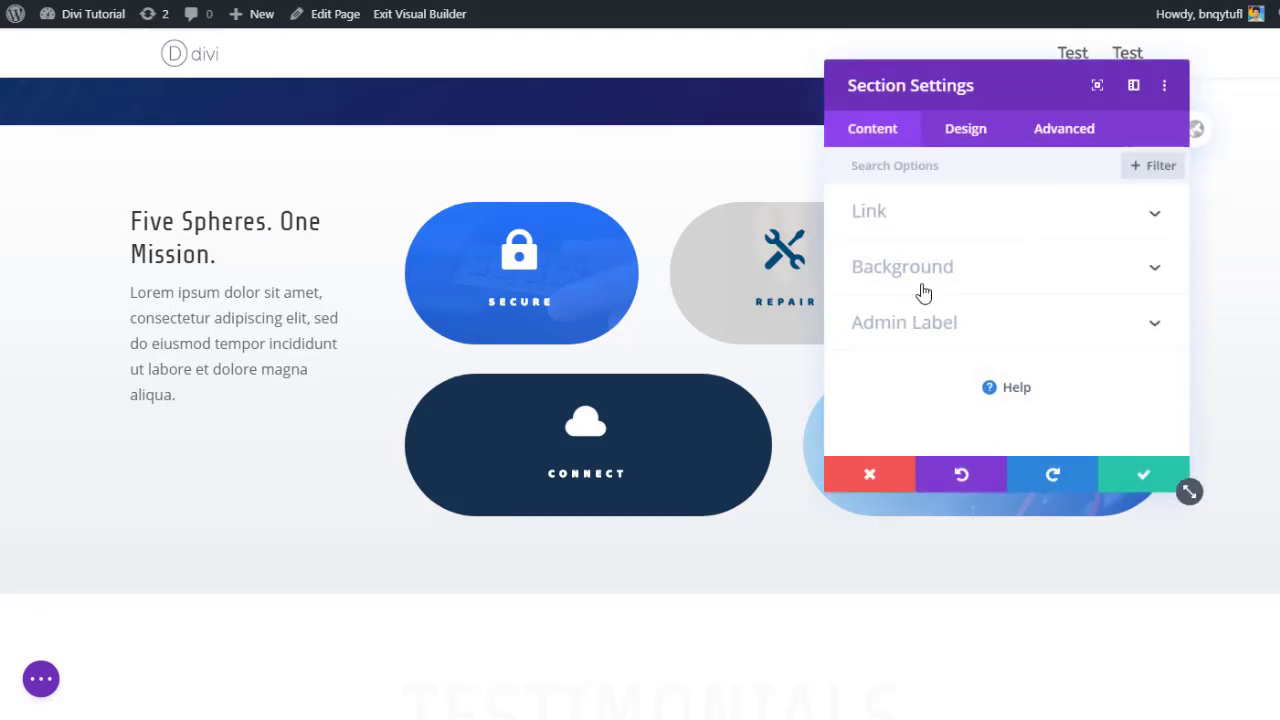
click(923, 291)
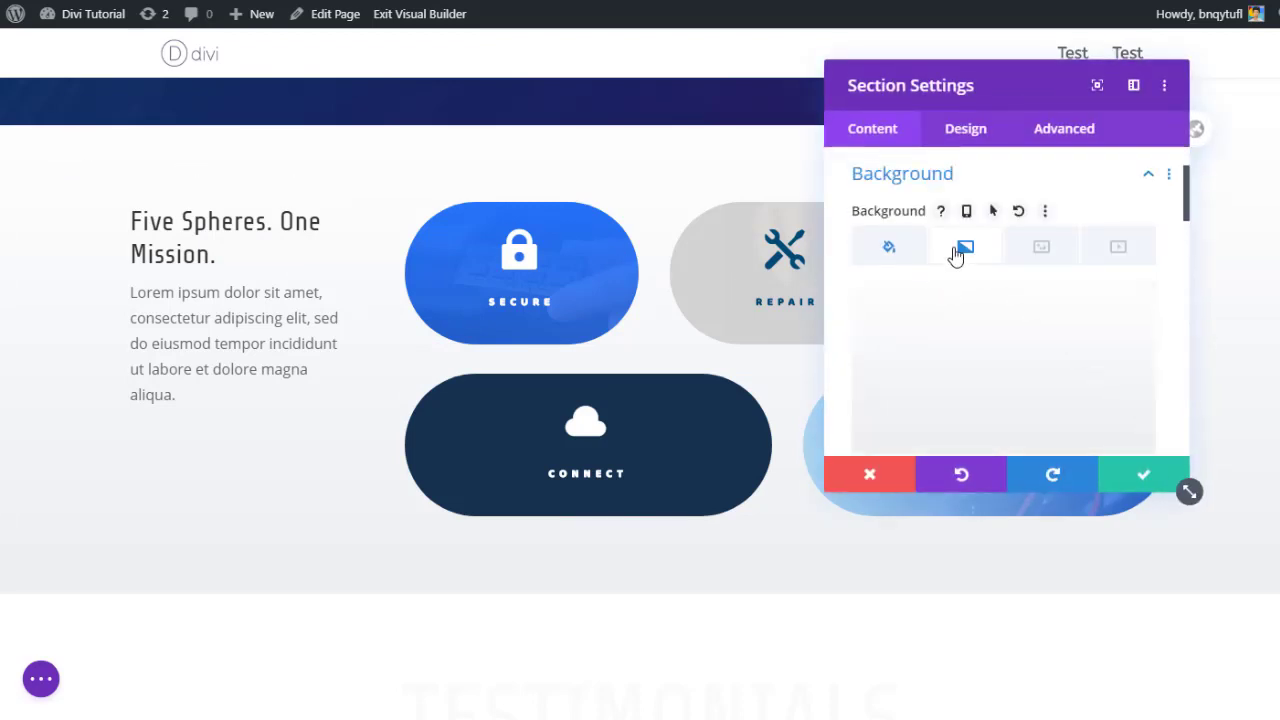
click(957, 255)
click(1100, 317)
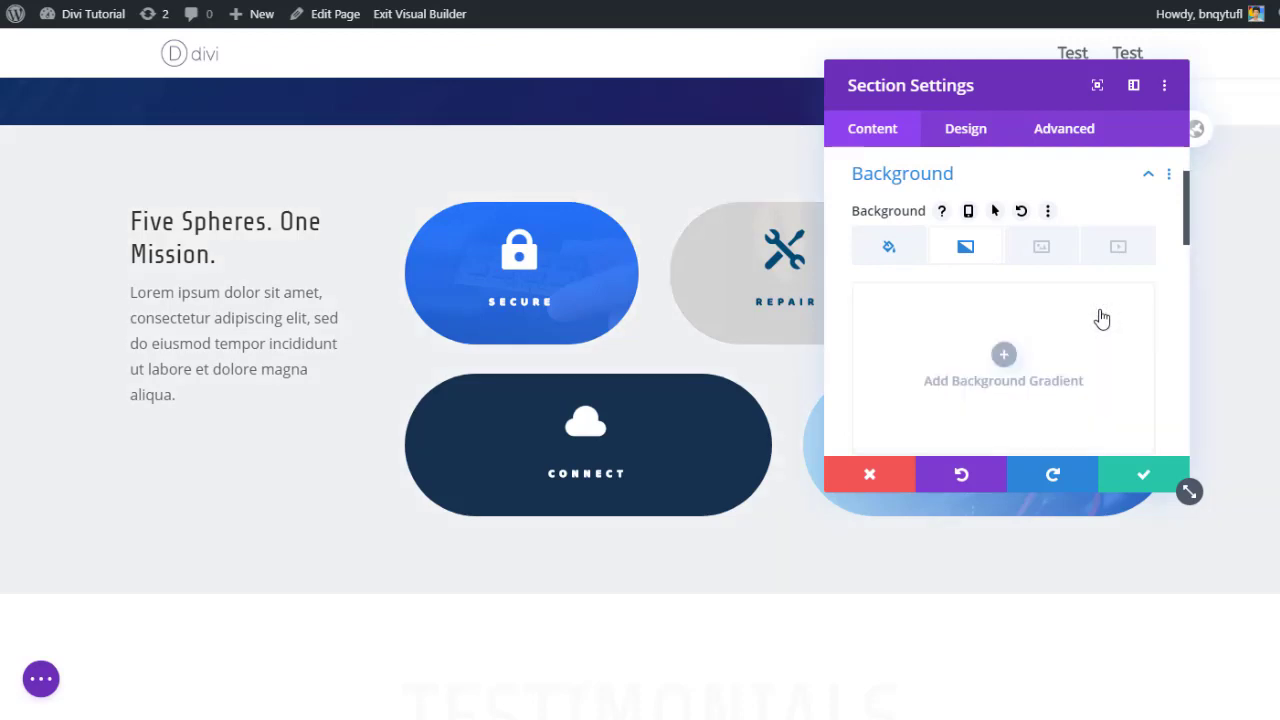
- Consult the Neumorphism UI Trend 2020 shot, set the section's background colour to #ecf0f3, and save the section settings
click(892, 252)
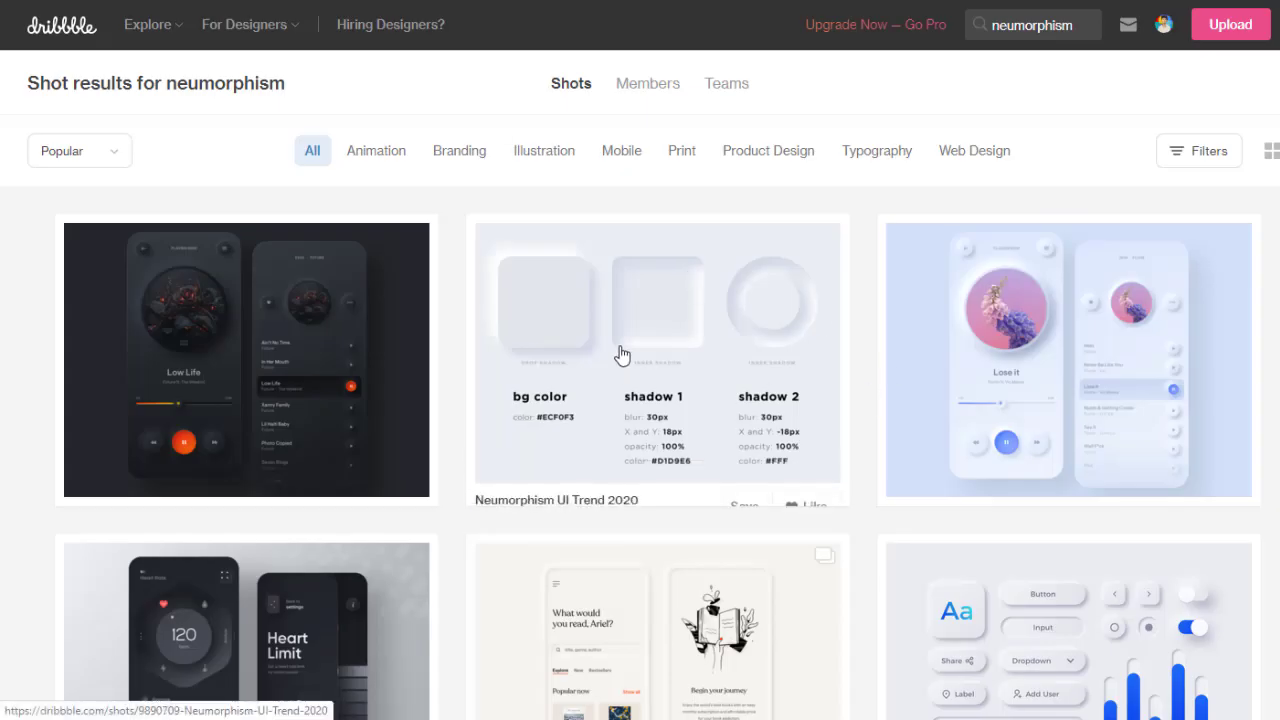
click(620, 354)
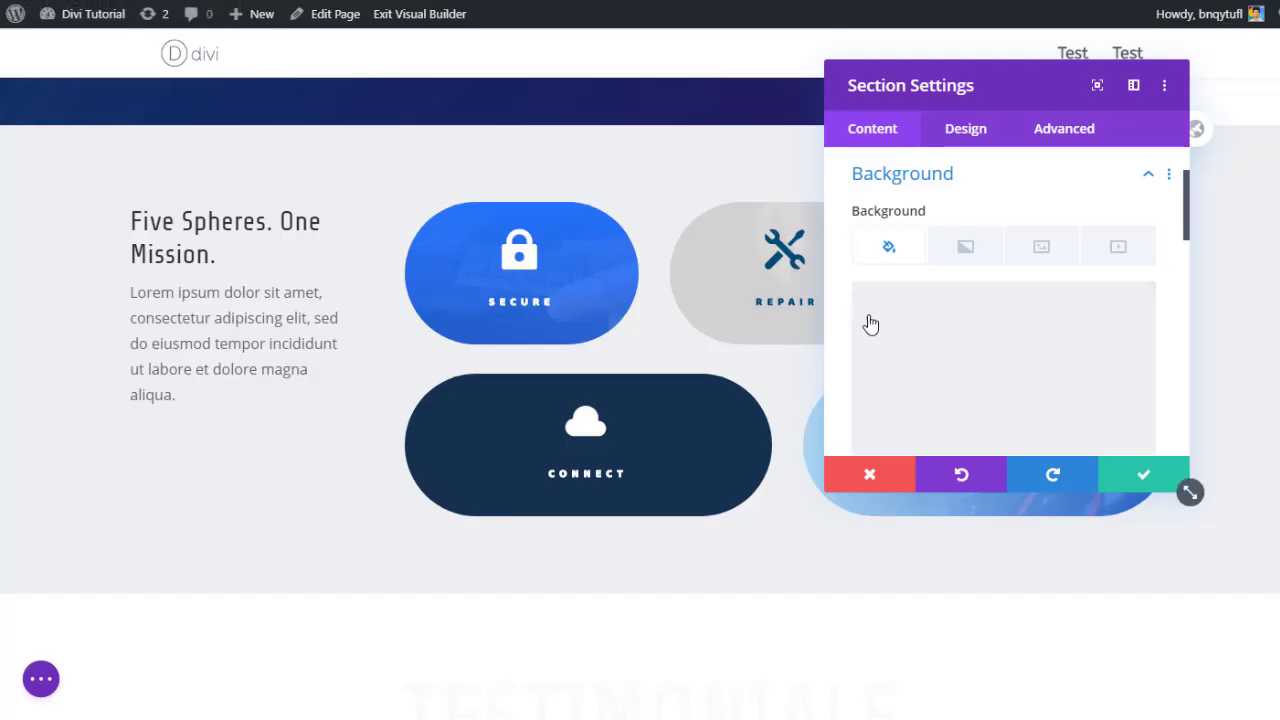
click(866, 323)
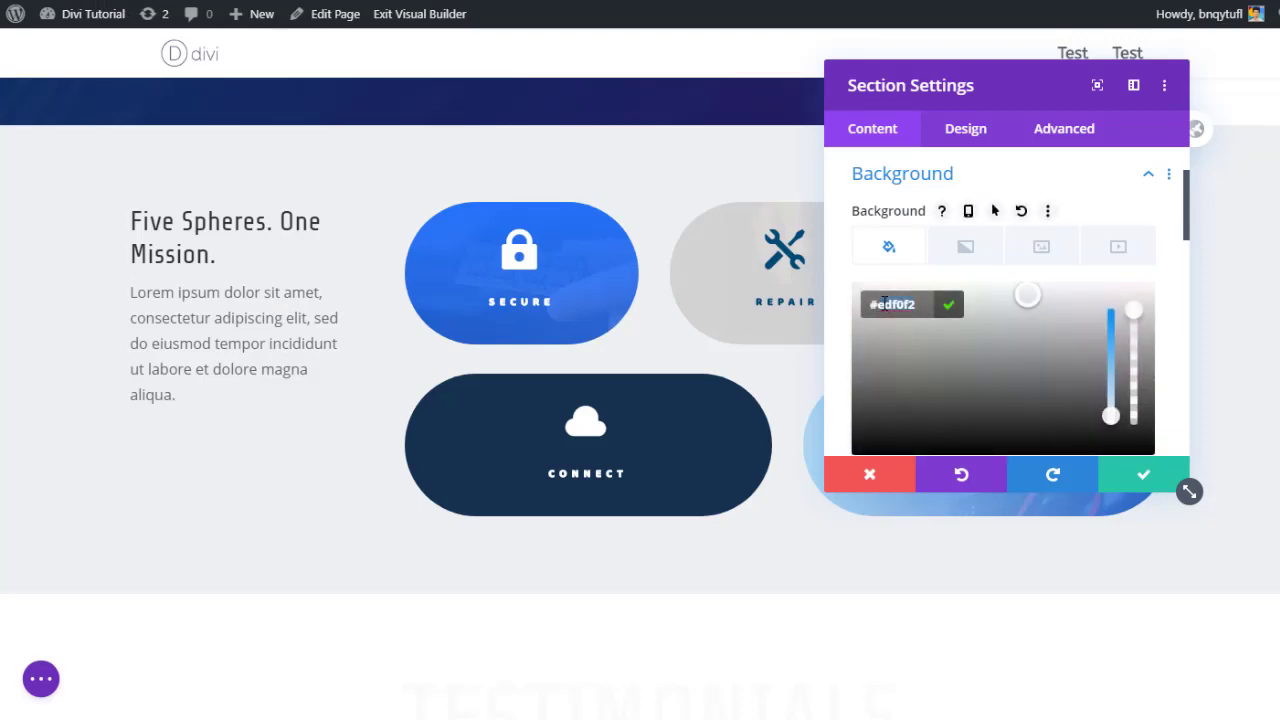
text(#ecf0f3)
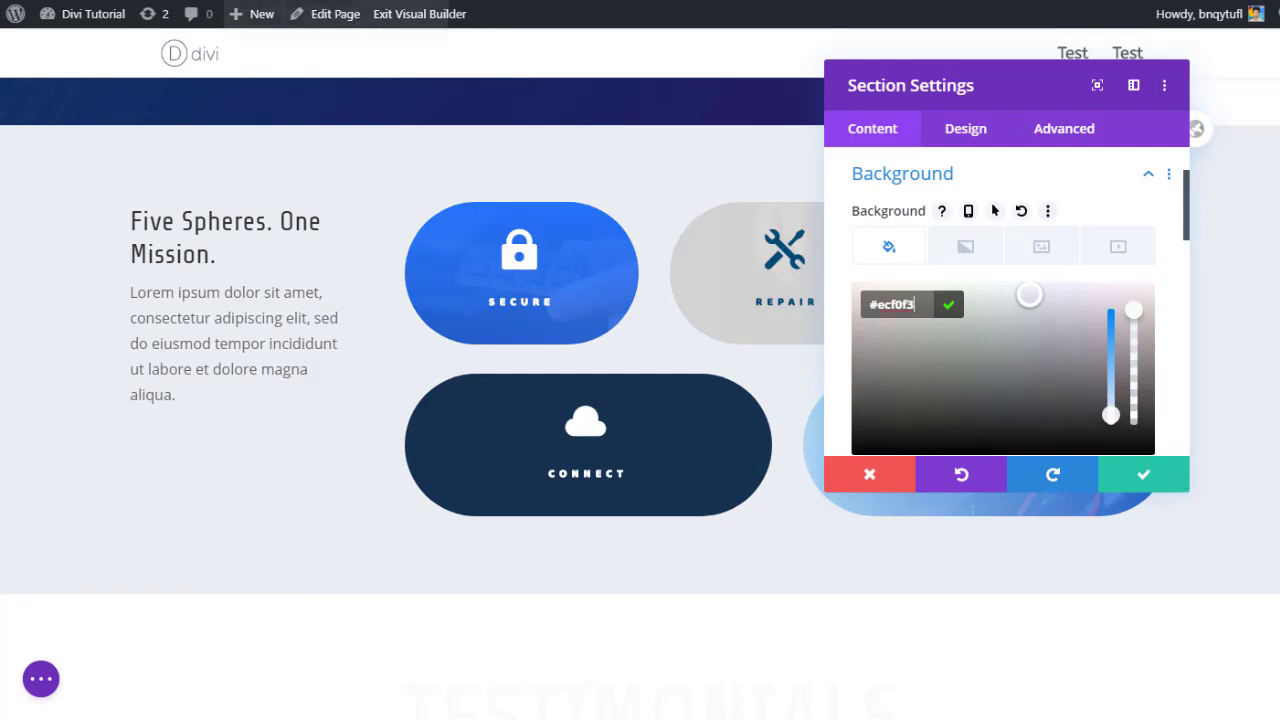
click(300, 0)
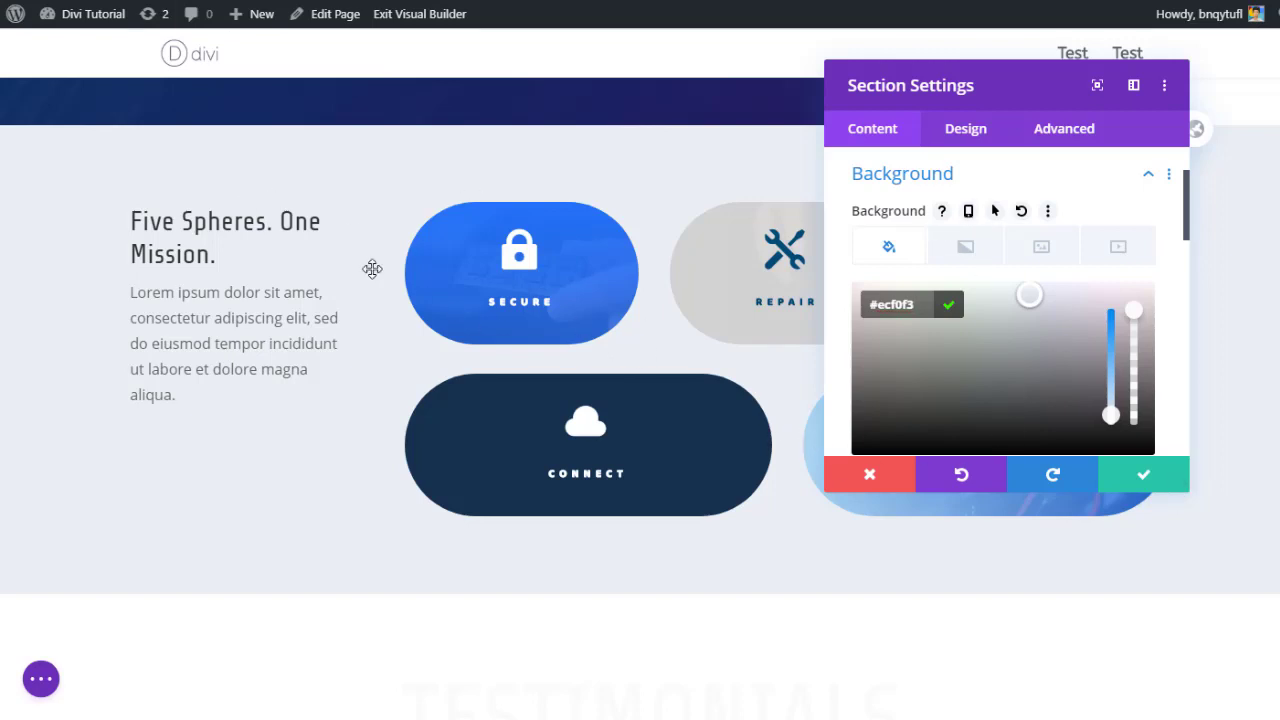
click(1130, 484)
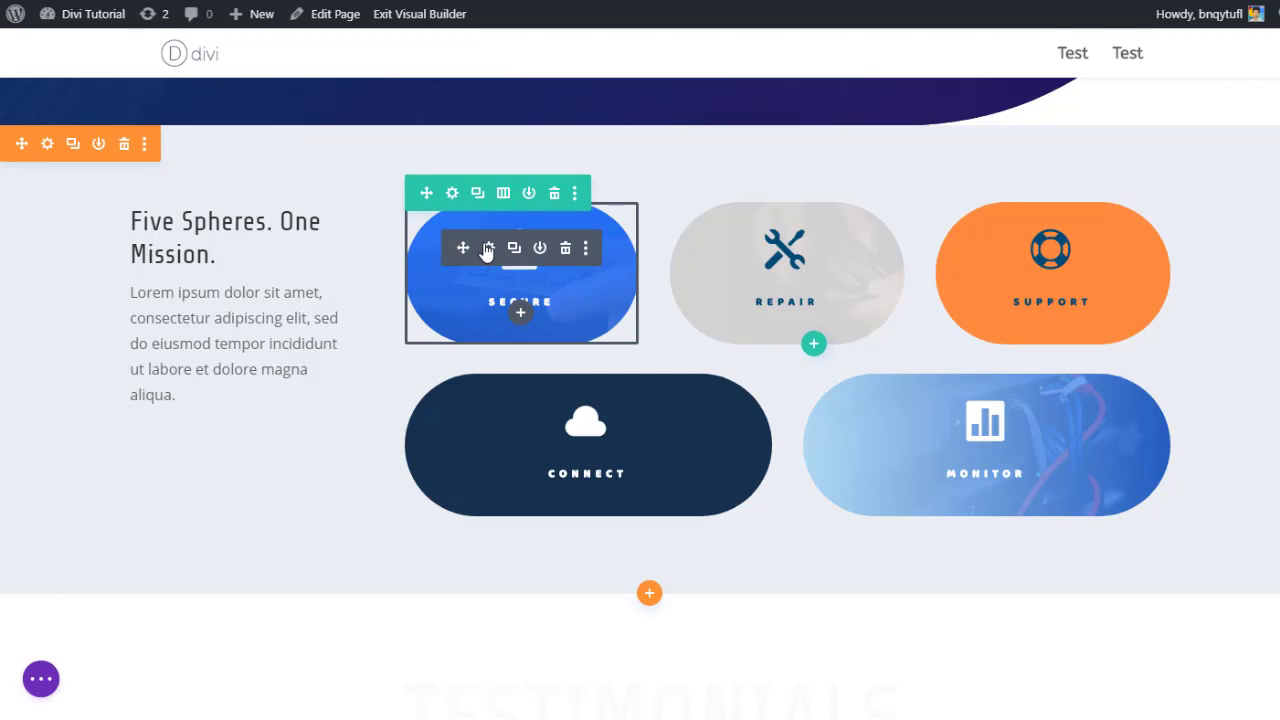
- Remove the background image and the background gradient from the Secure blurb
click(488, 248)
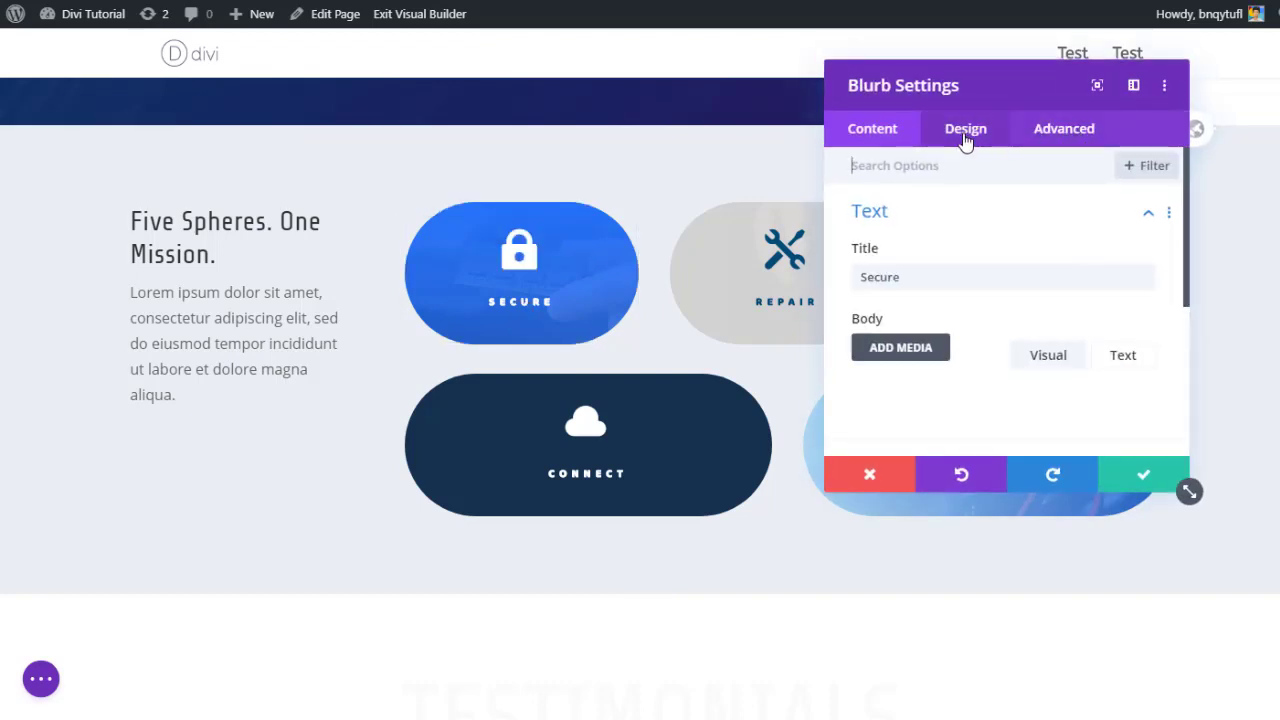
scroll(894, 251, down, 10)
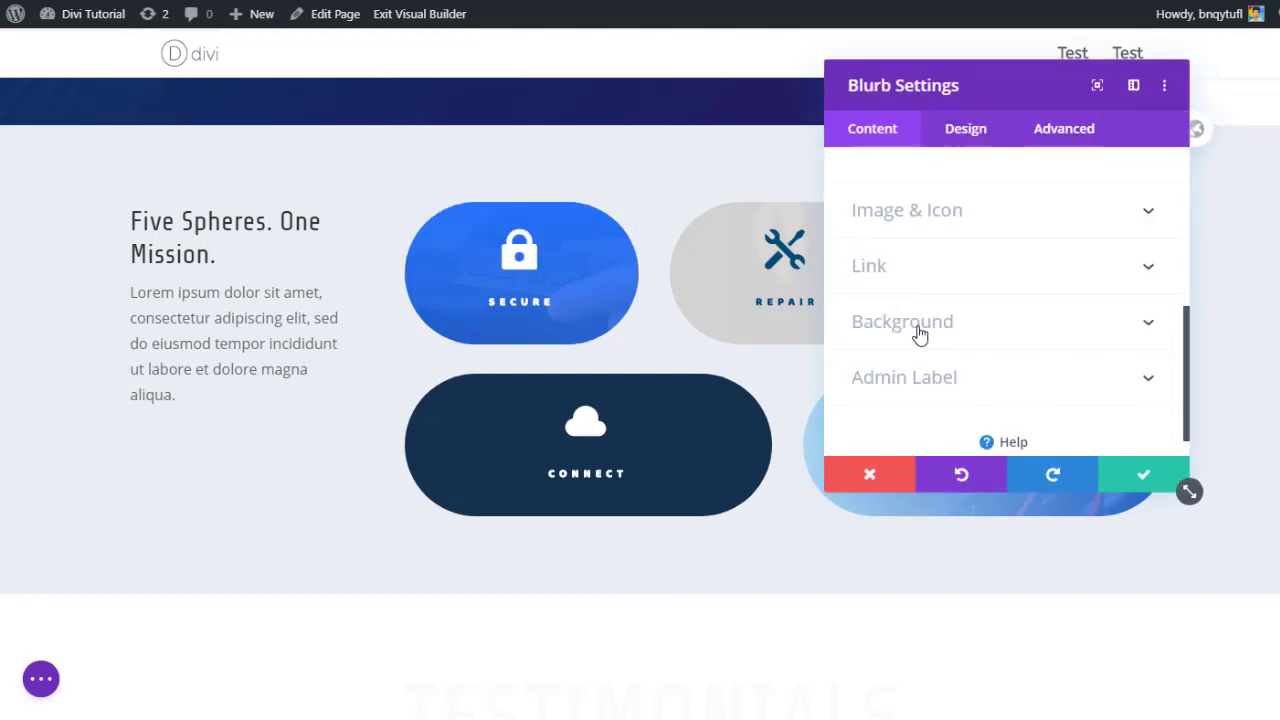
click(919, 334)
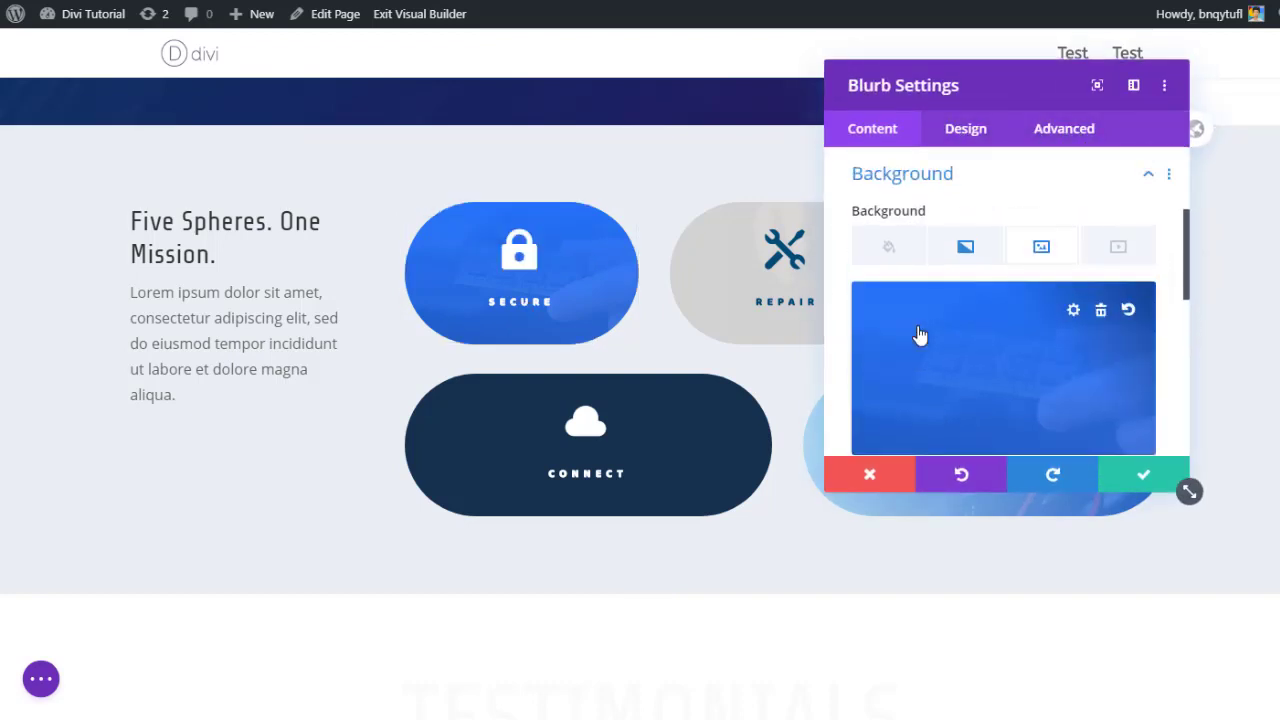
click(1101, 316)
click(960, 256)
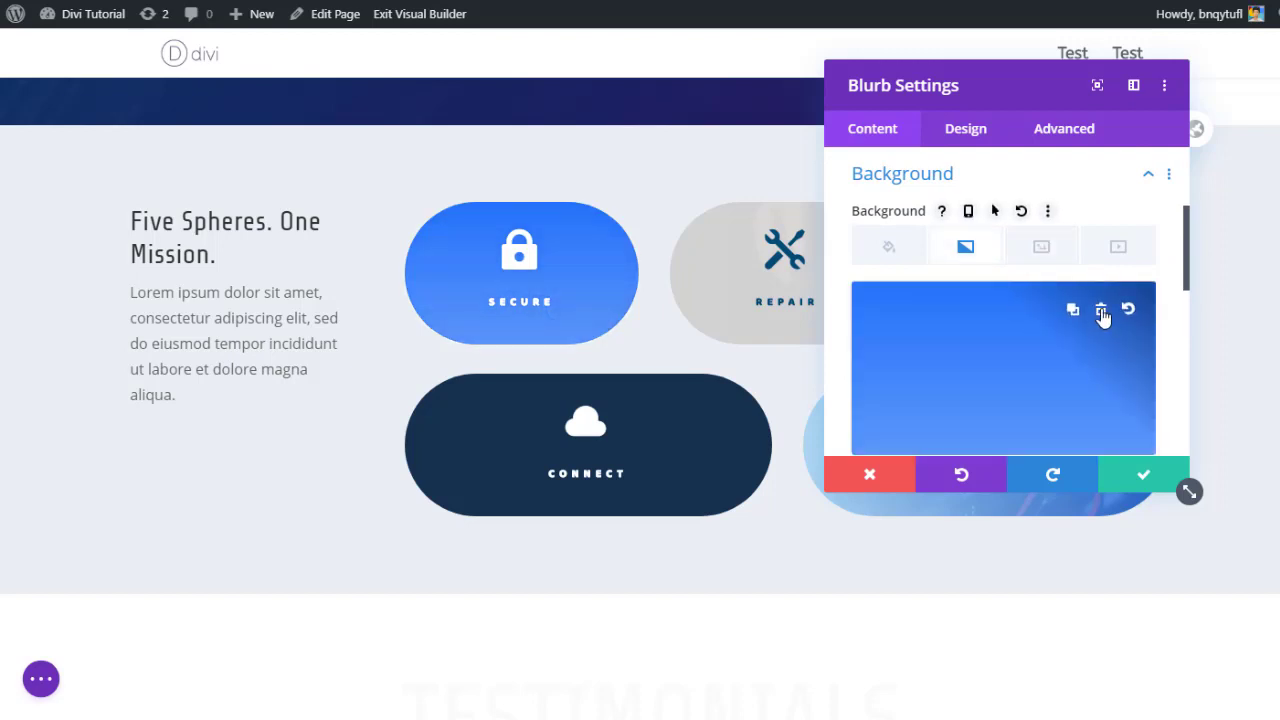
click(1102, 314)
- Give the Secure blurb a solid background colour of #e7e7e7
click(889, 250)
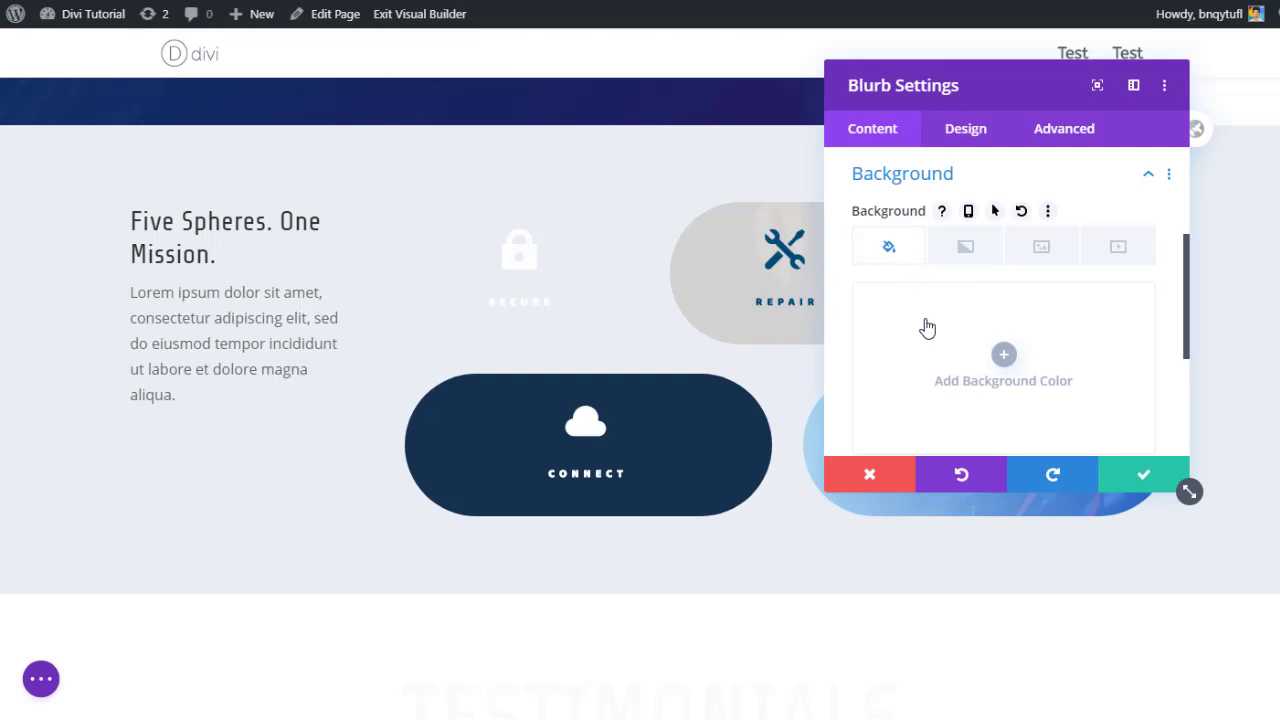
click(927, 327)
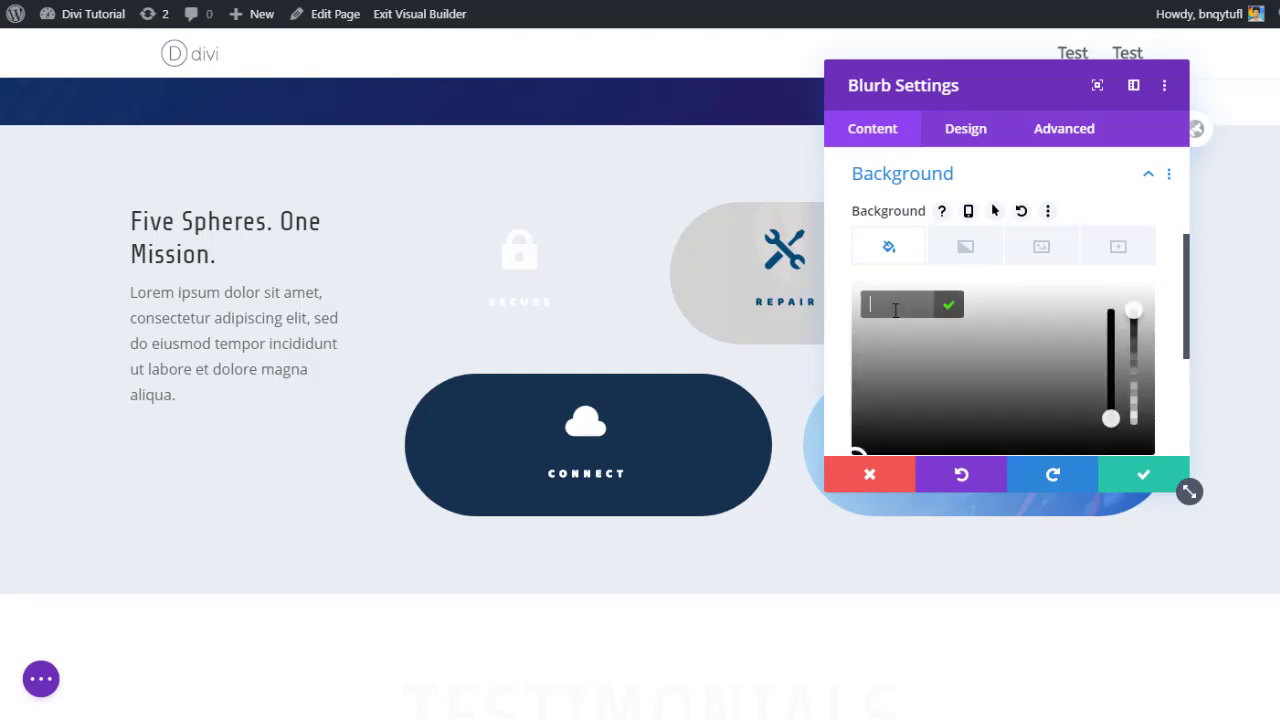
text(e7e7e)
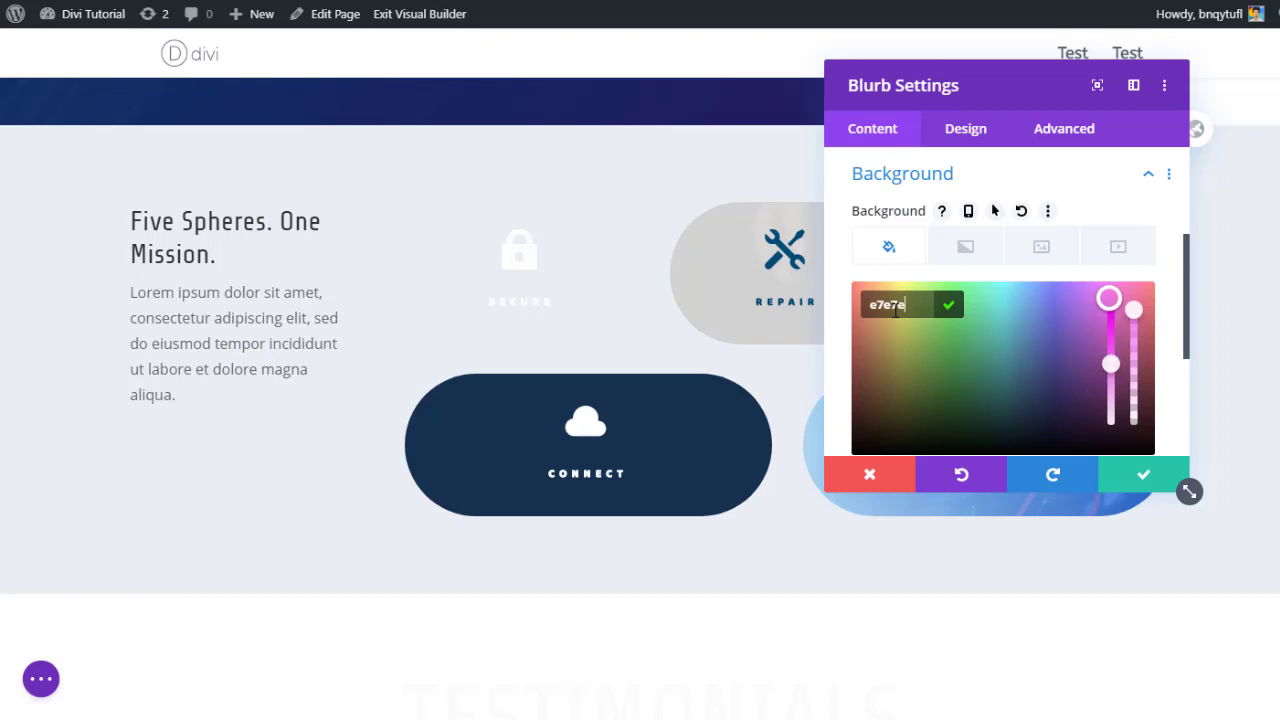
text(7)
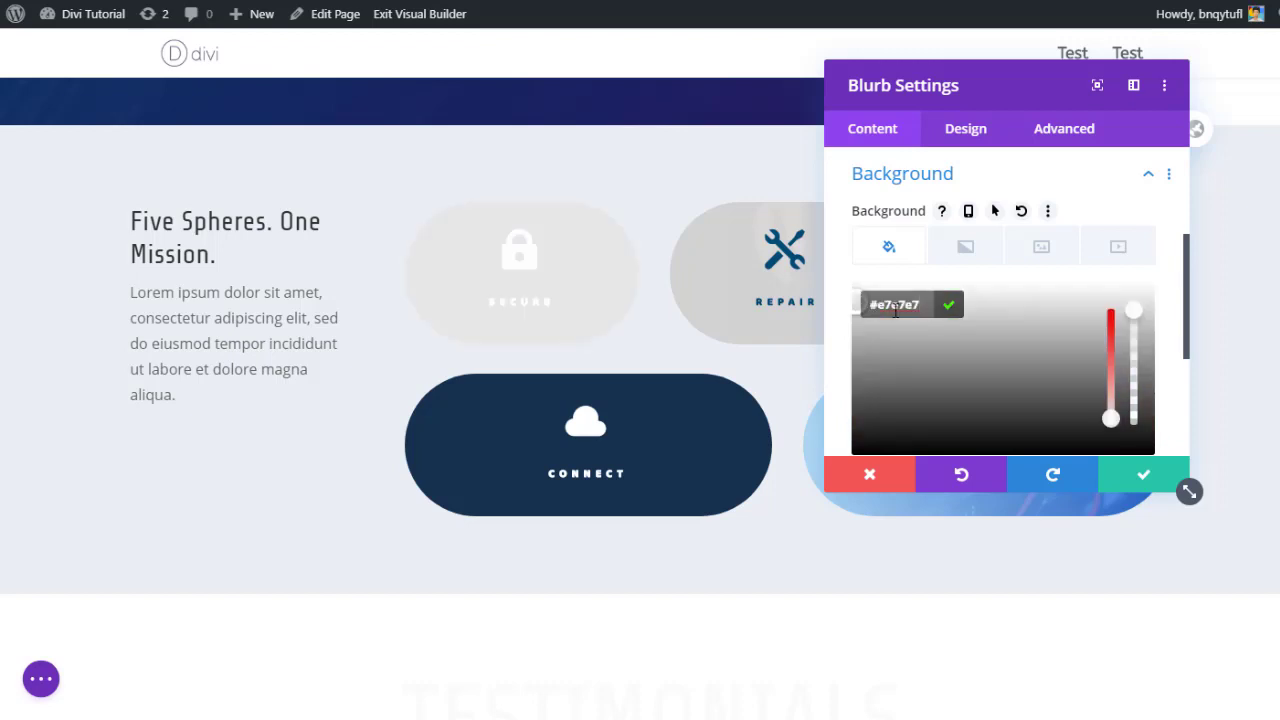
click(917, 189)
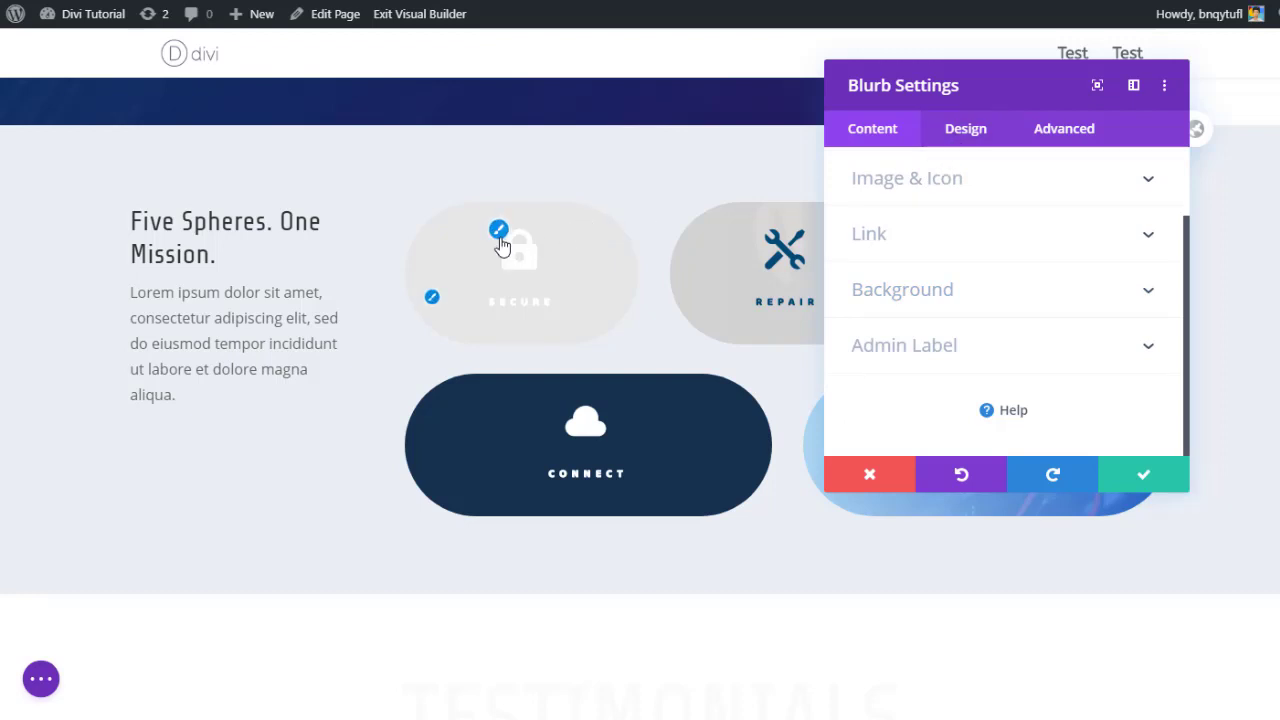
- Set the Secure blurb's icon colour to semi-transparent black, rgba(0,0,0,0.46)
click(955, 140)
click(905, 225)
click(905, 220)
click(905, 220)
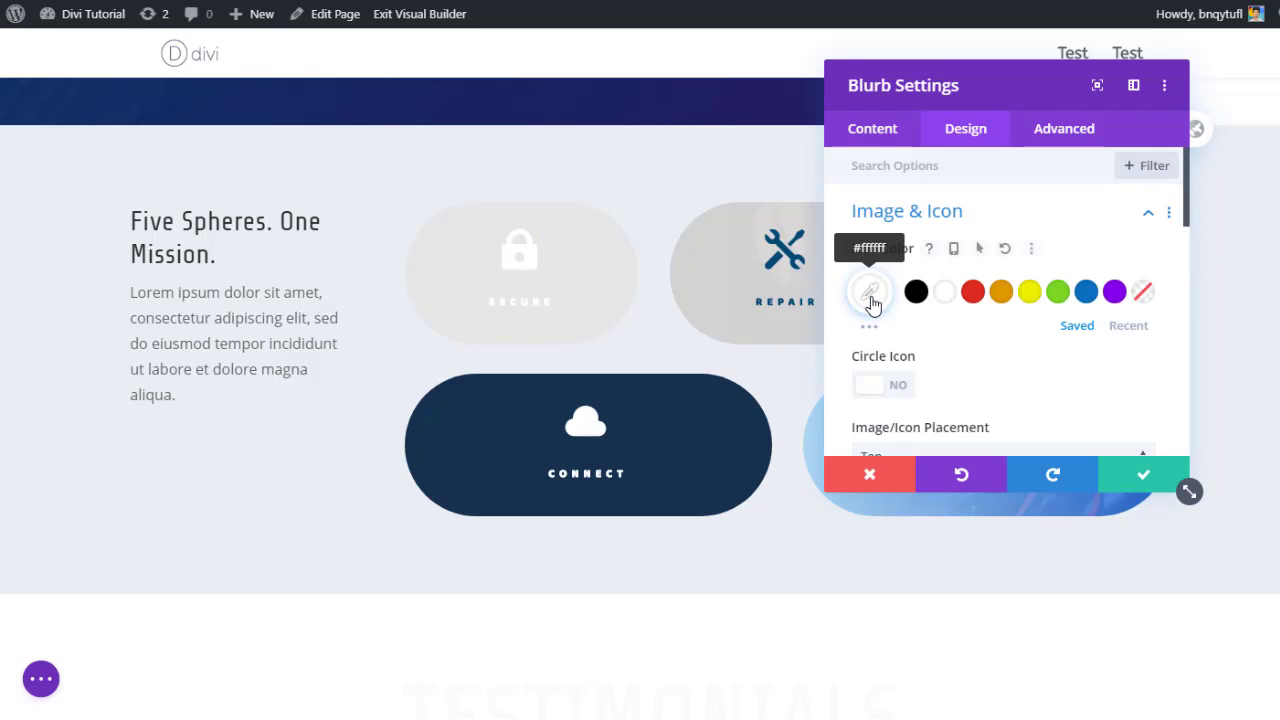
click(869, 291)
scroll(1000, 300, down, 2)
click(875, 356)
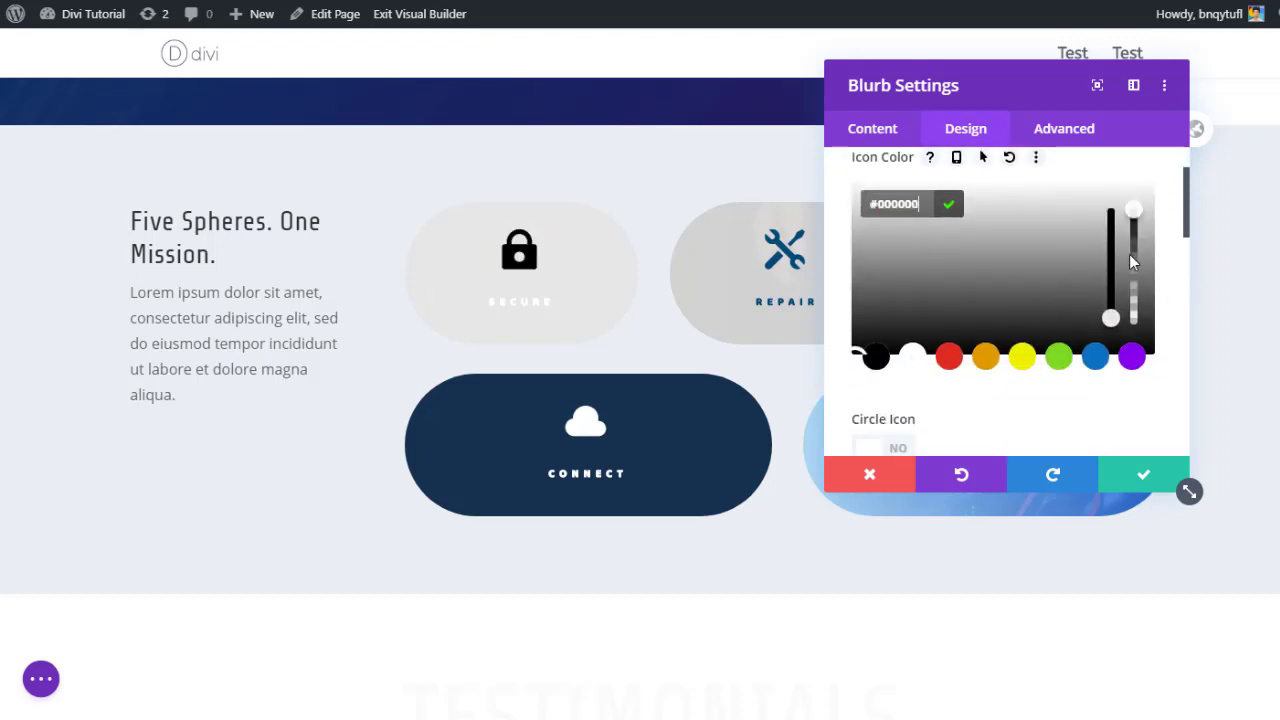
click(1132, 254)
drag(1132, 256, 1135, 267)
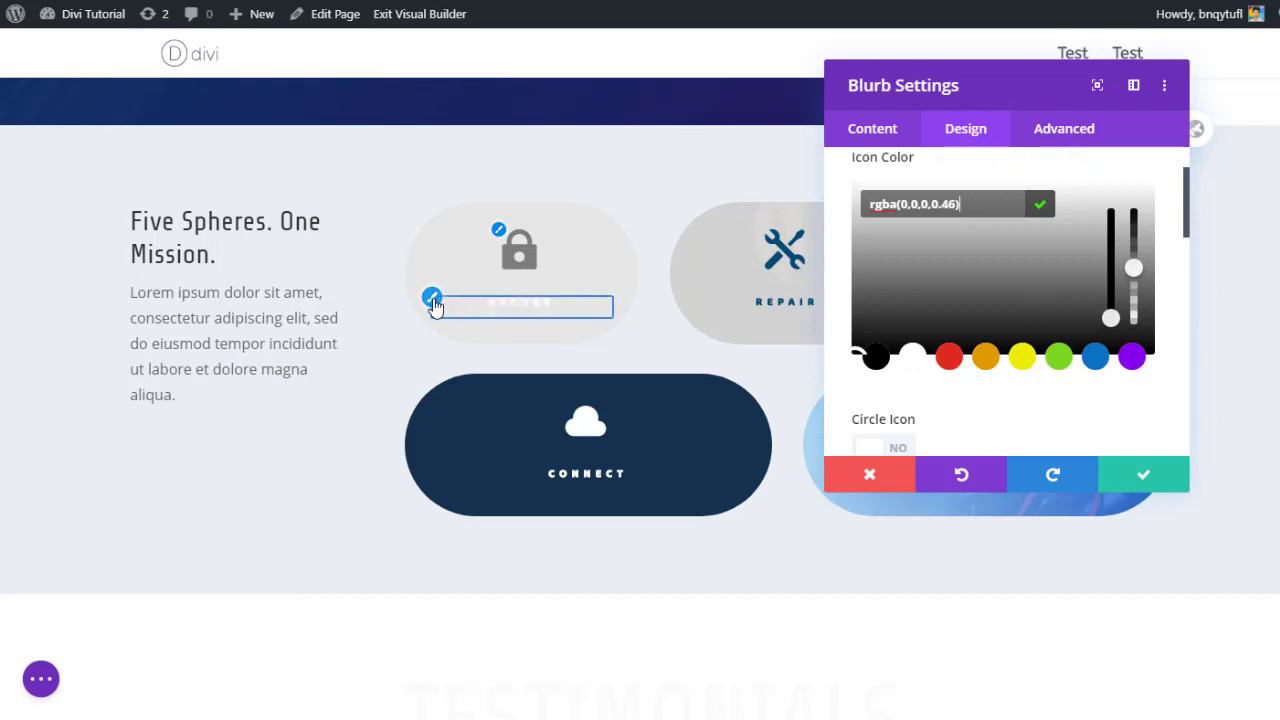
- Set the Secure blurb's title text colour to black
scroll(966, 289, down, 10)
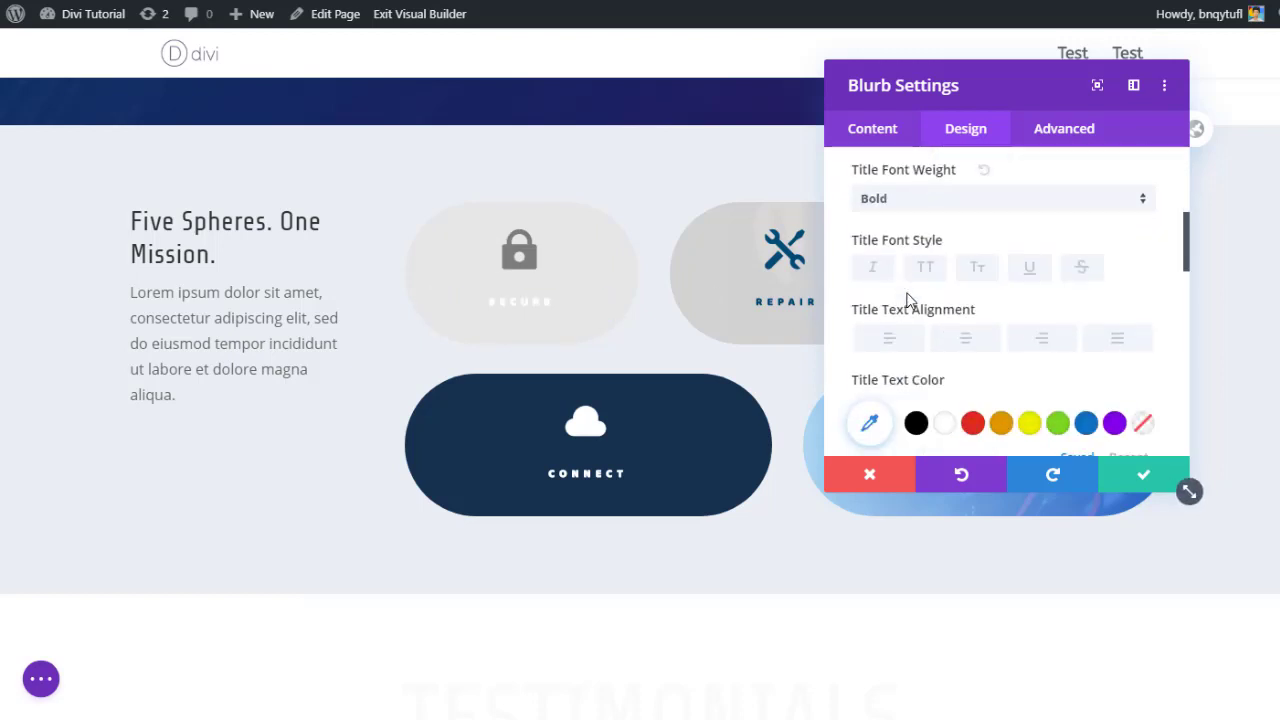
scroll(907, 298, down, 2)
click(914, 334)
- Set the Secure blurb's title font to Poppins and save the blurb's settings
scroll(951, 334, up, 4)
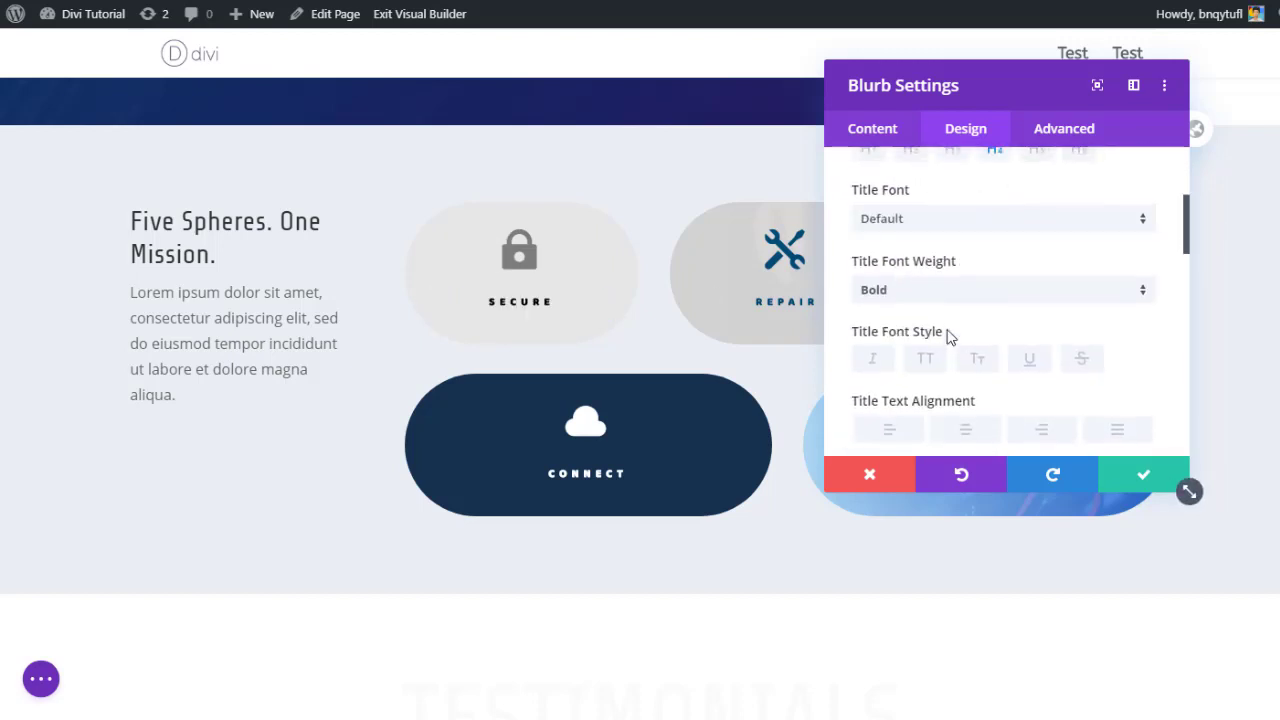
click(908, 291)
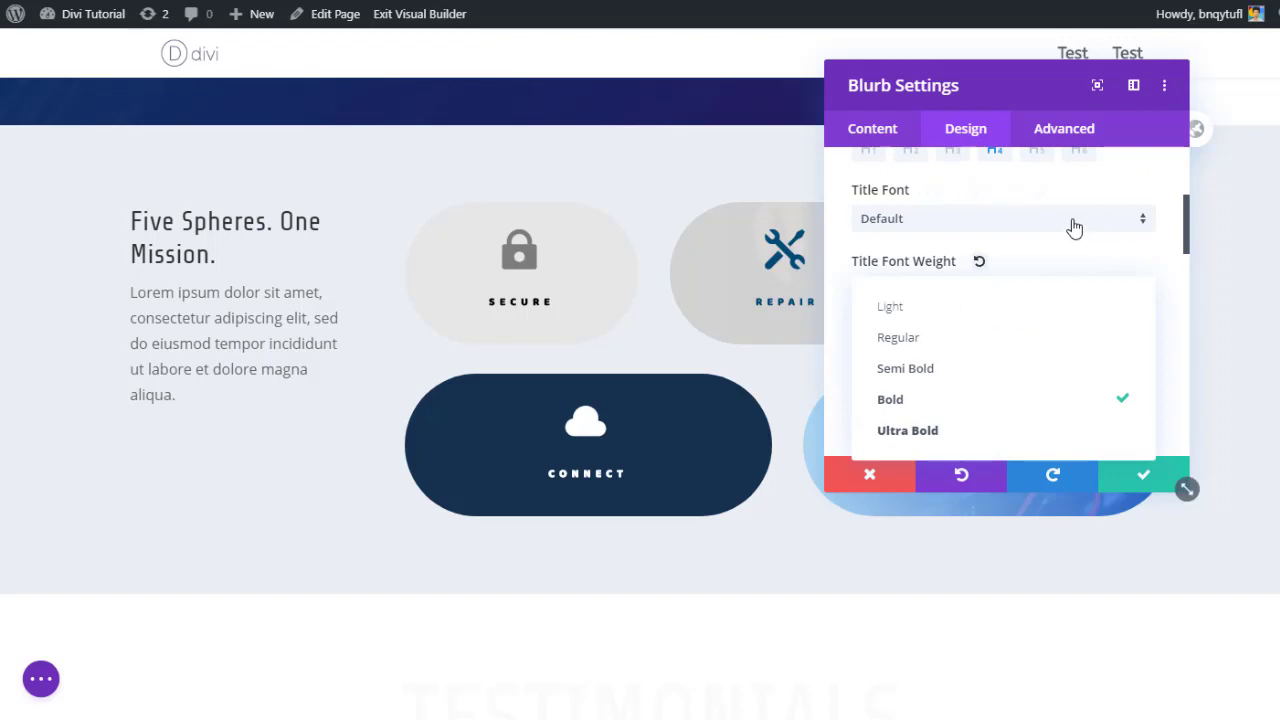
click(1074, 228)
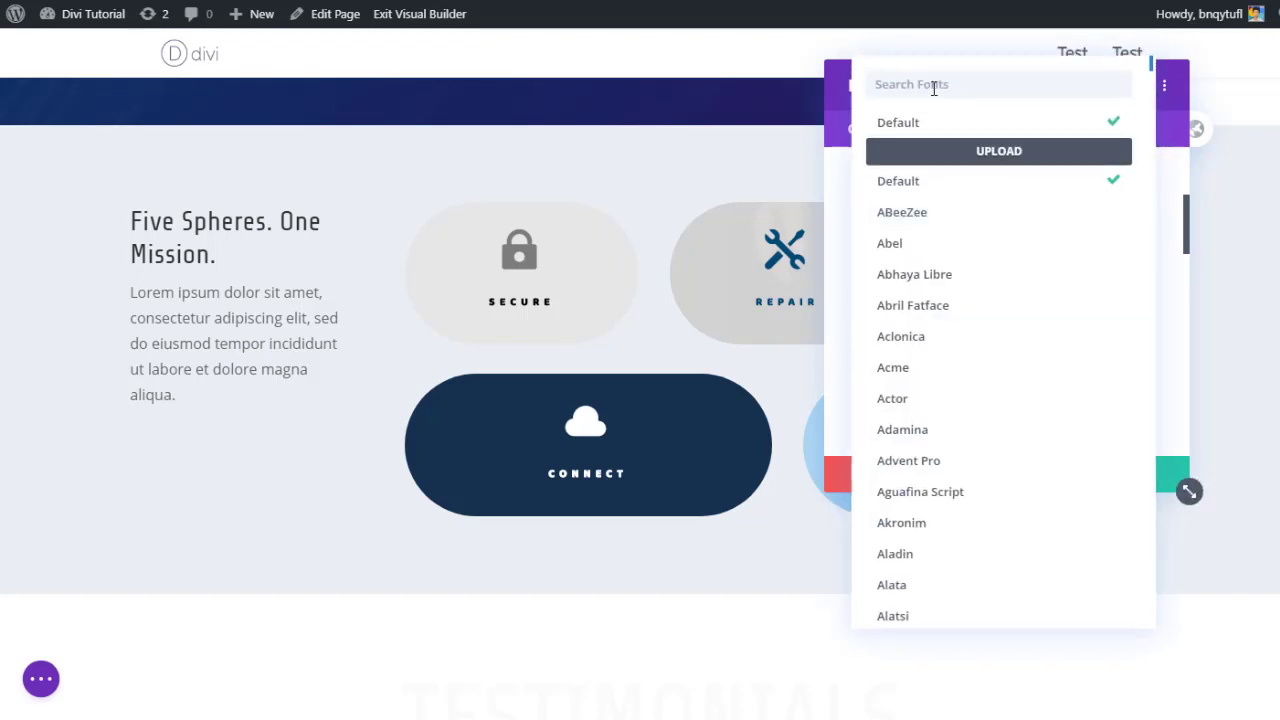
text(popp)
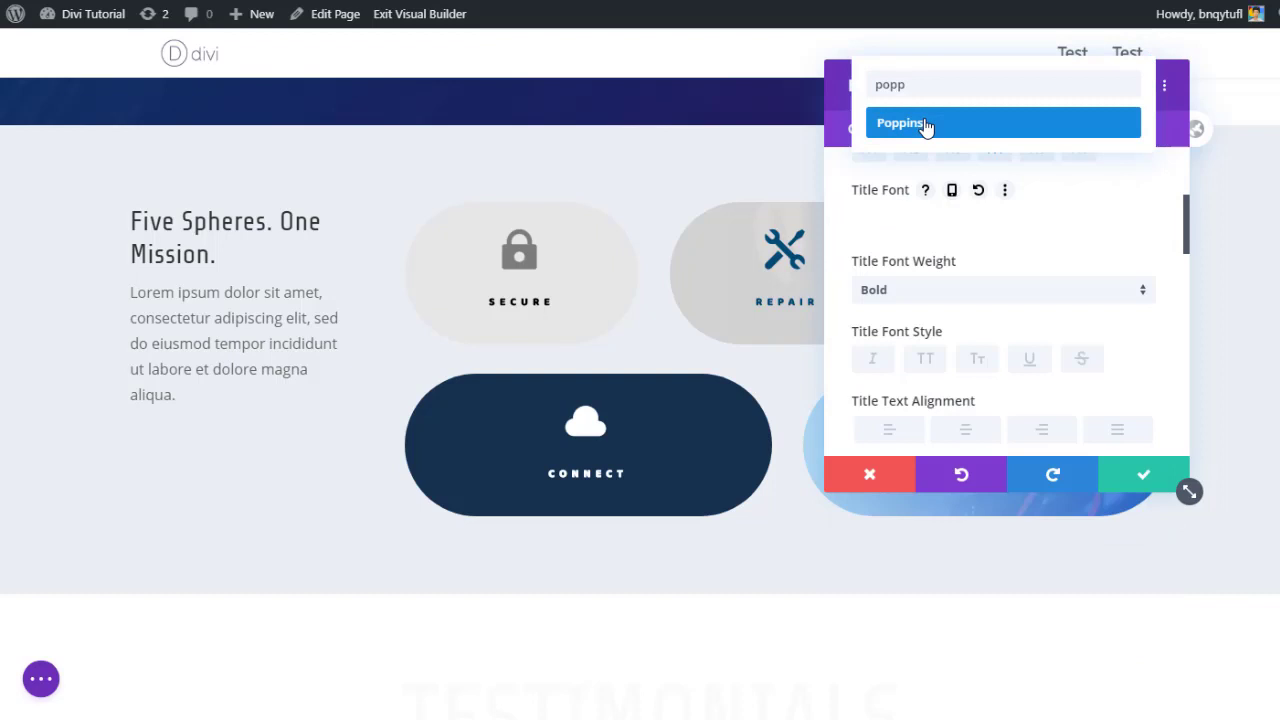
click(921, 125)
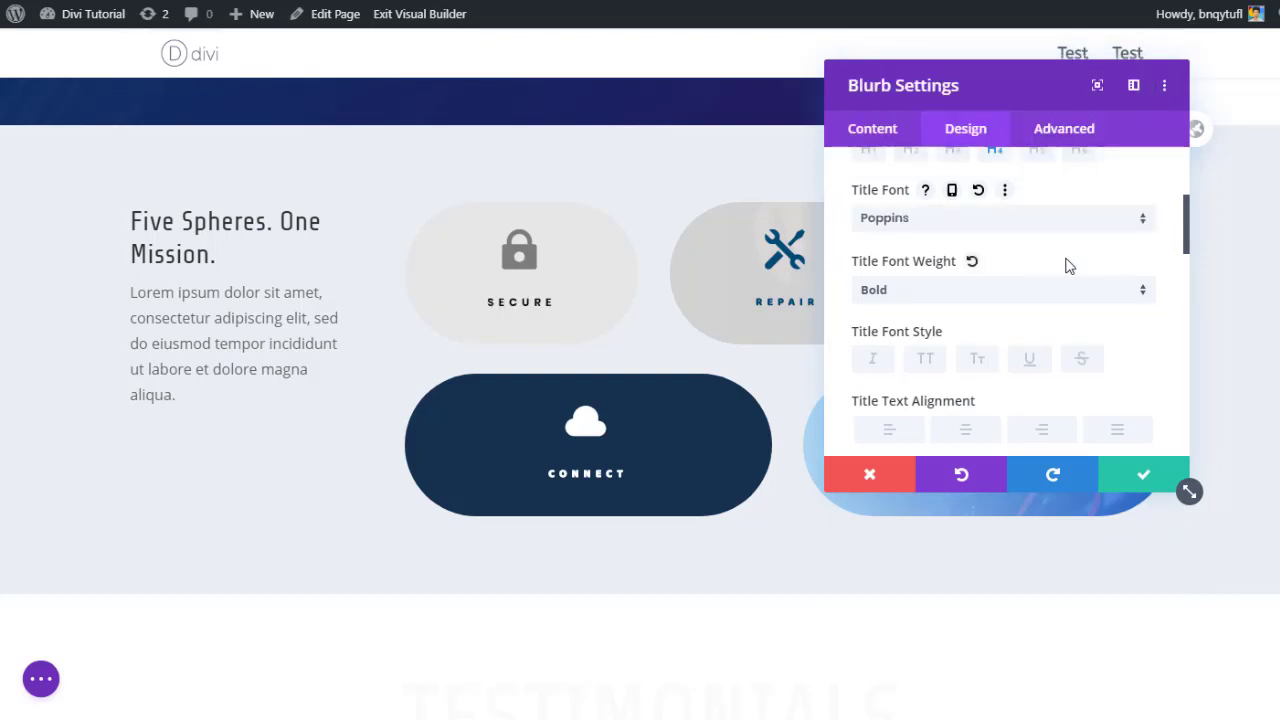
scroll(1067, 265, up, 3)
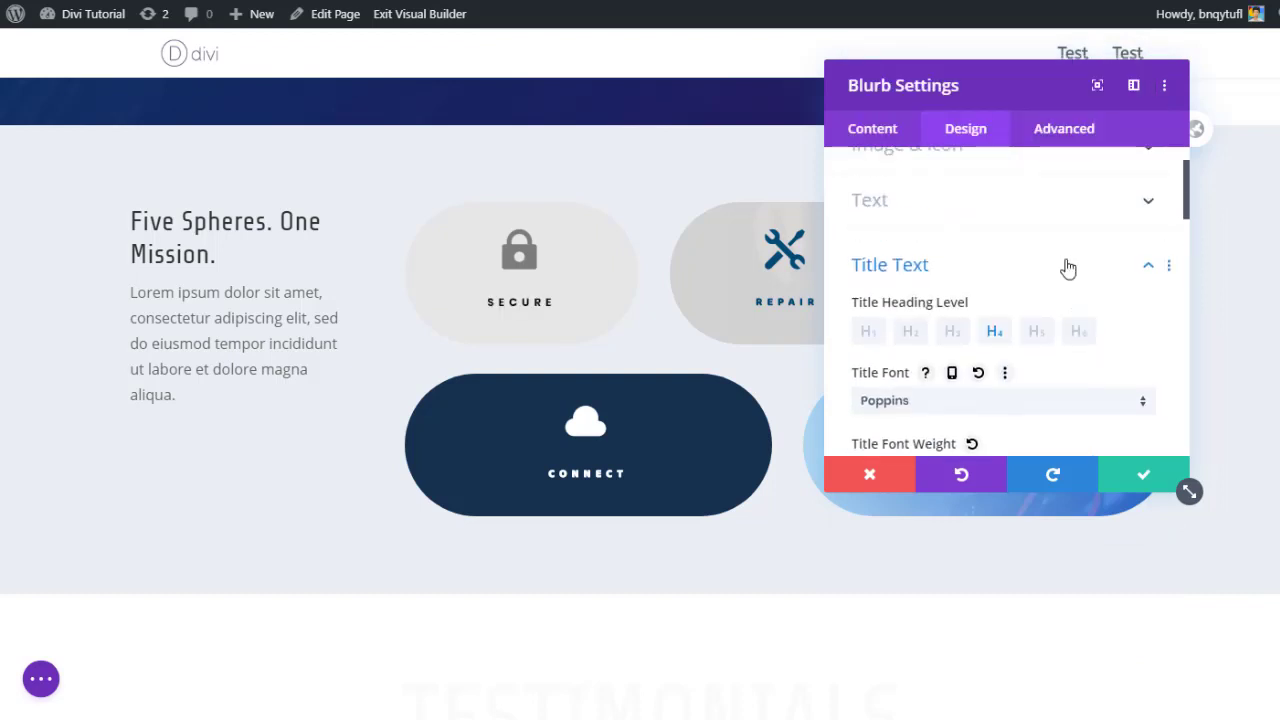
scroll(1080, 330, up, 2)
click(1166, 472)
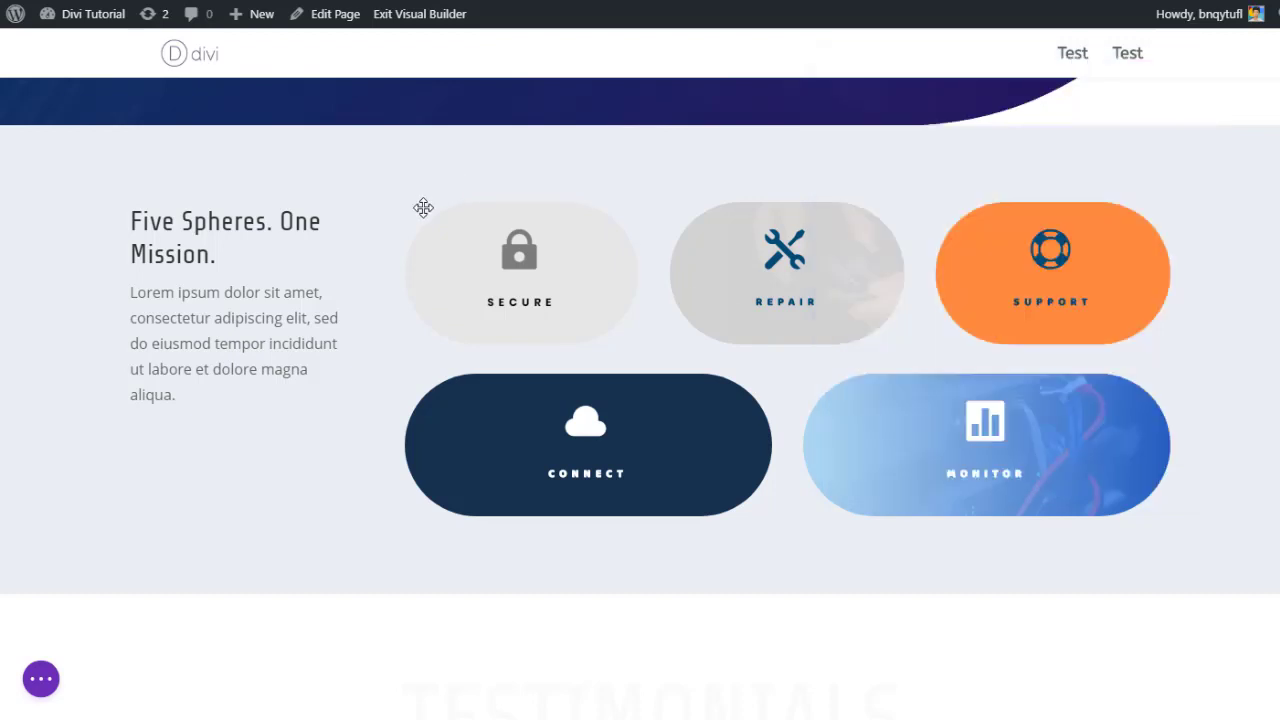
mouse_move(530, 232)
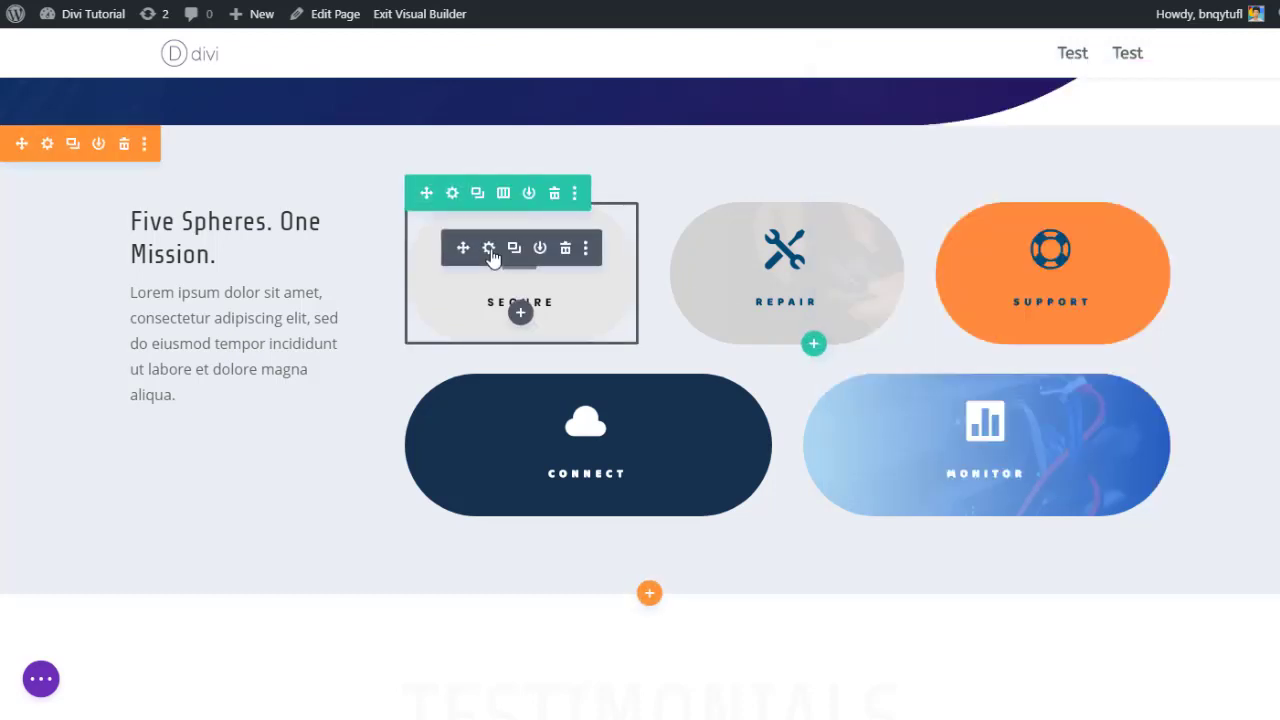
right_click(491, 257)
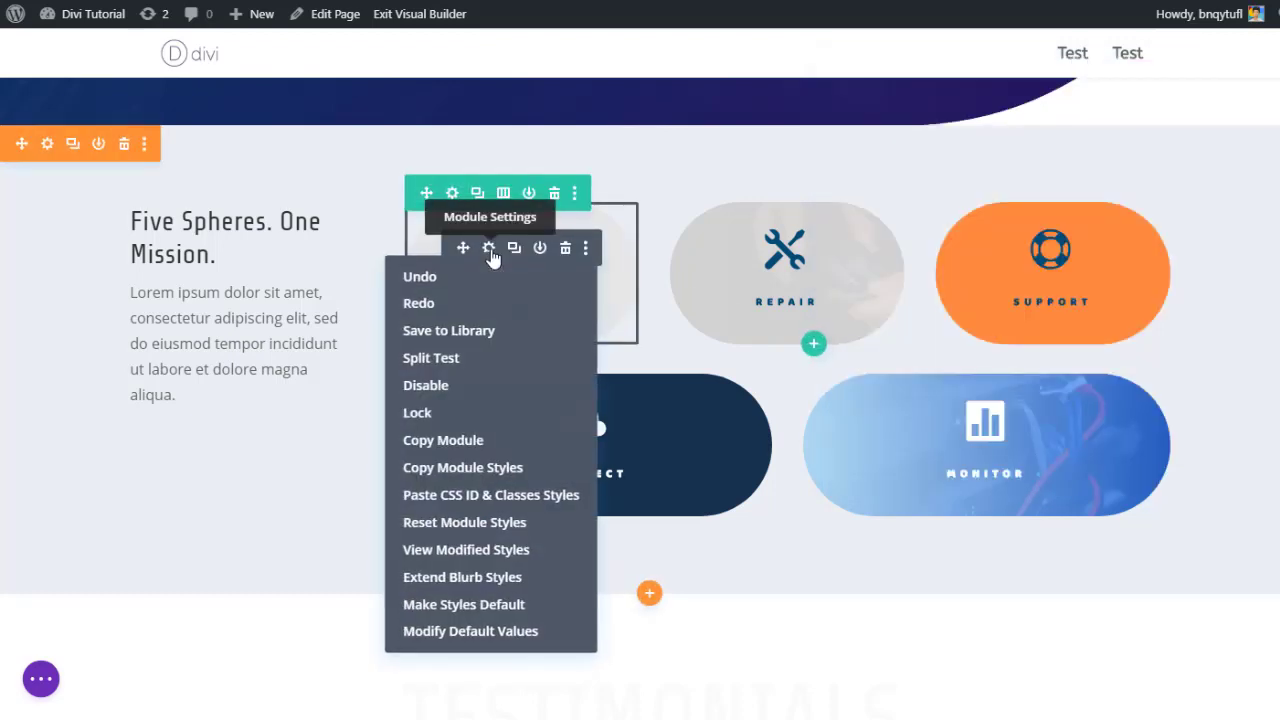
click(472, 582)
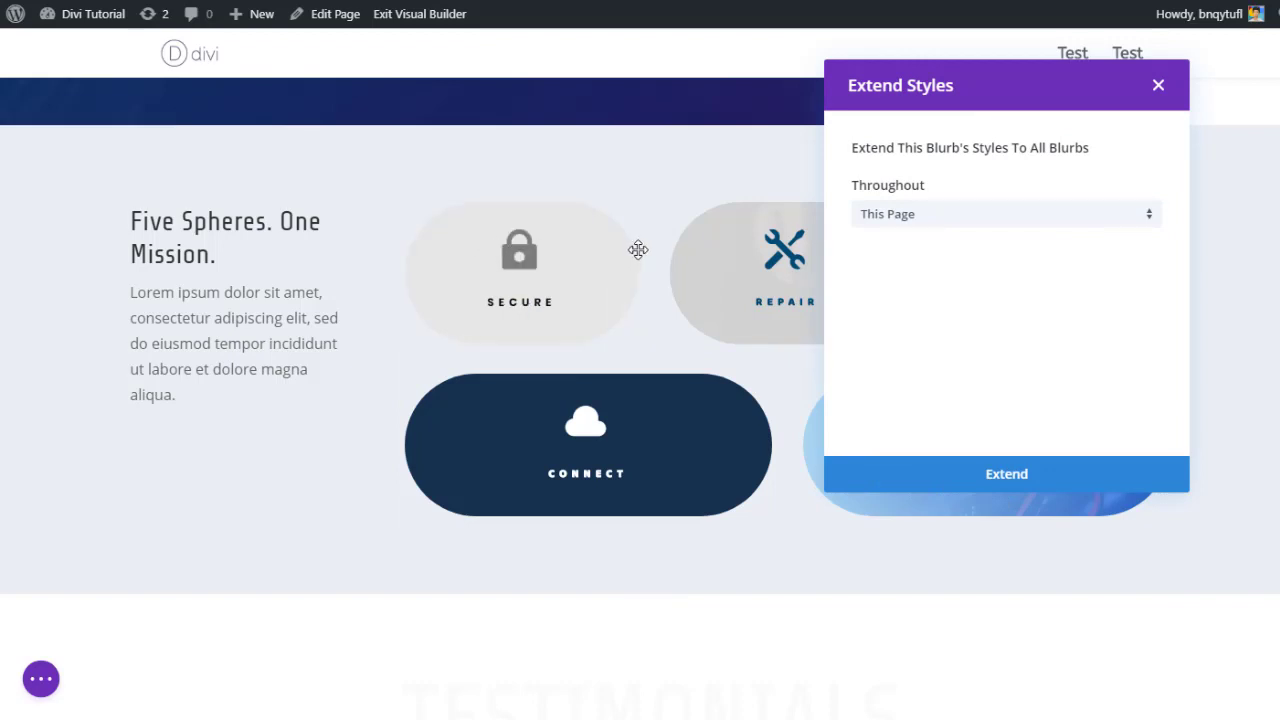
click(1159, 88)
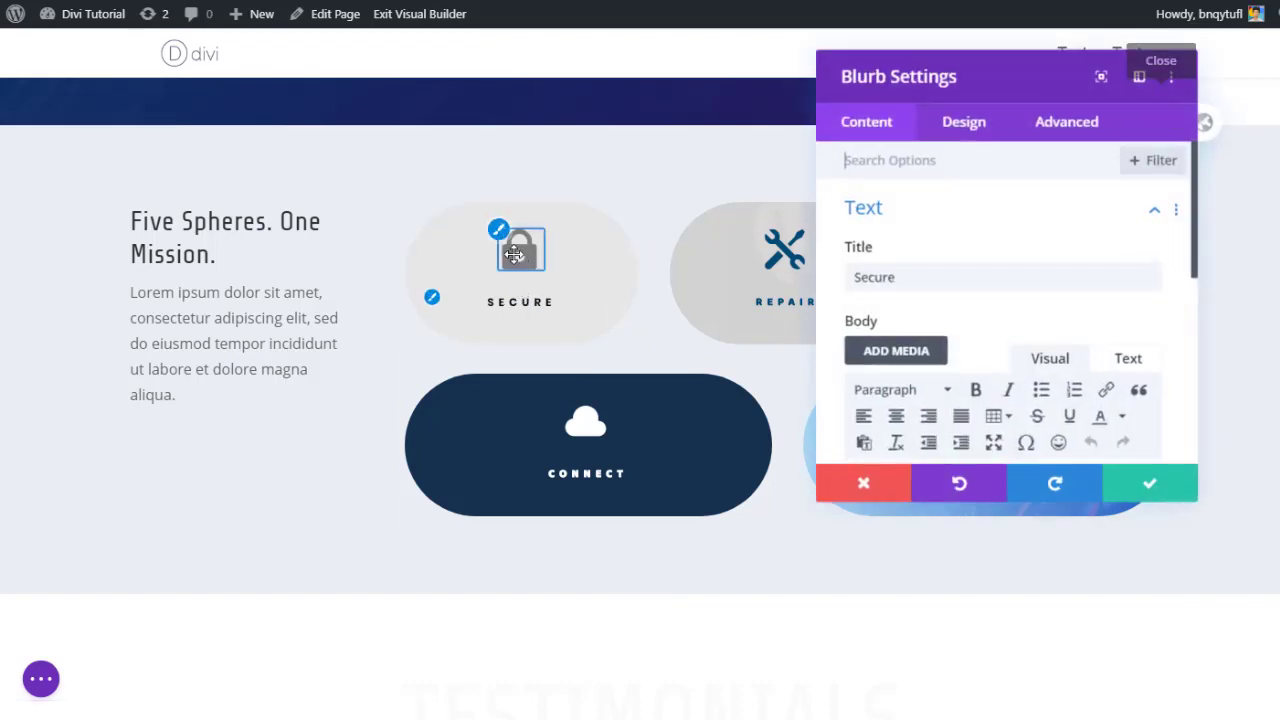
- Set all four rounded corners of the Secure blurb to 10px and save its settings
click(962, 127)
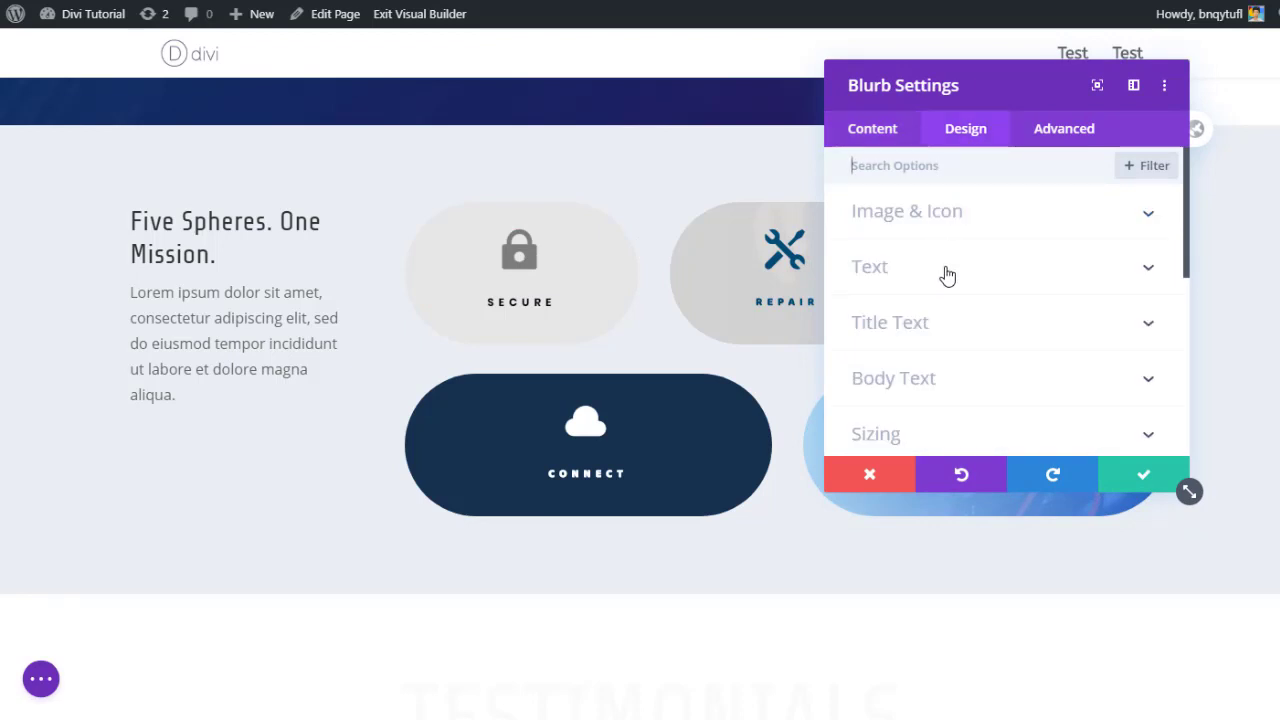
scroll(900, 295, down, 3)
click(886, 357)
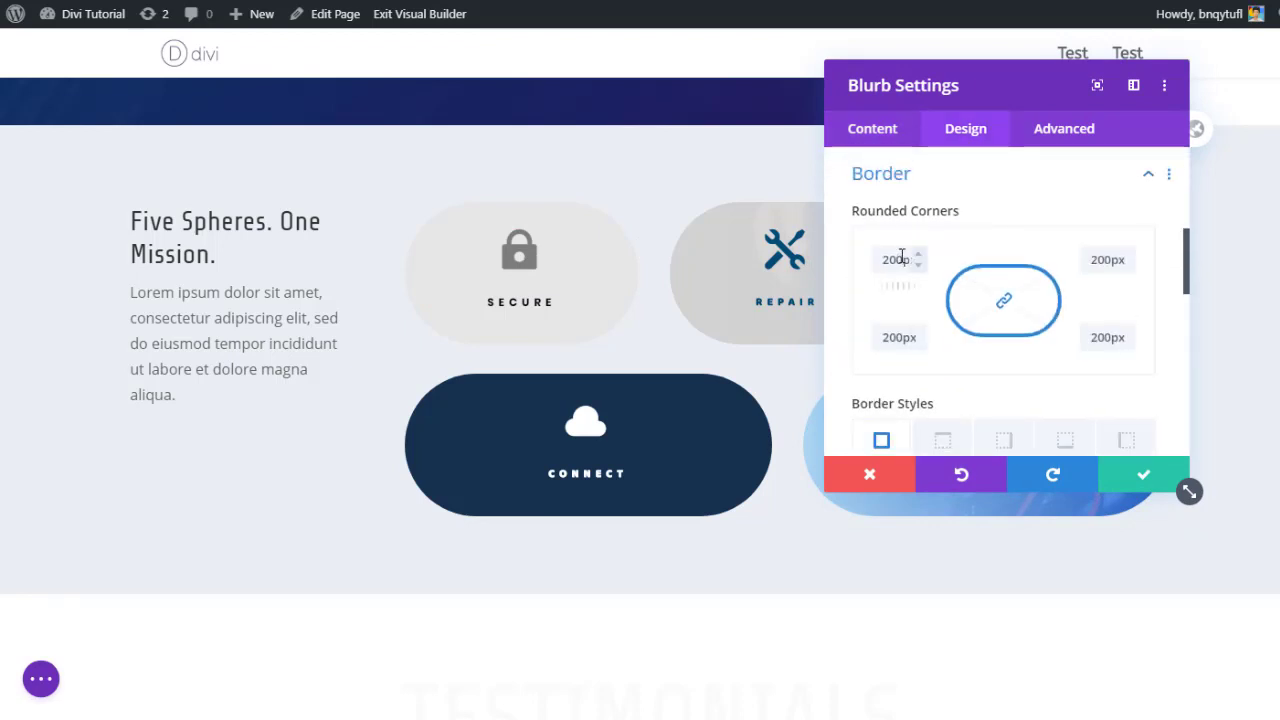
double_click(901, 259)
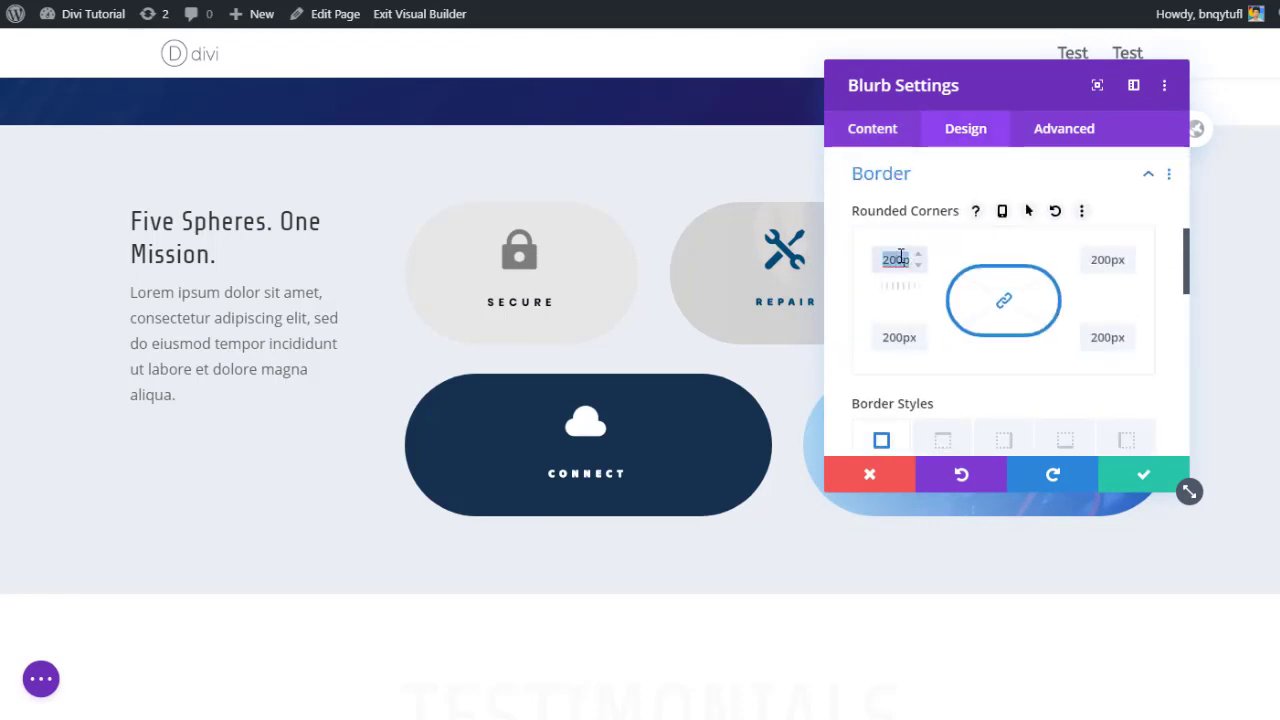
text(10px)
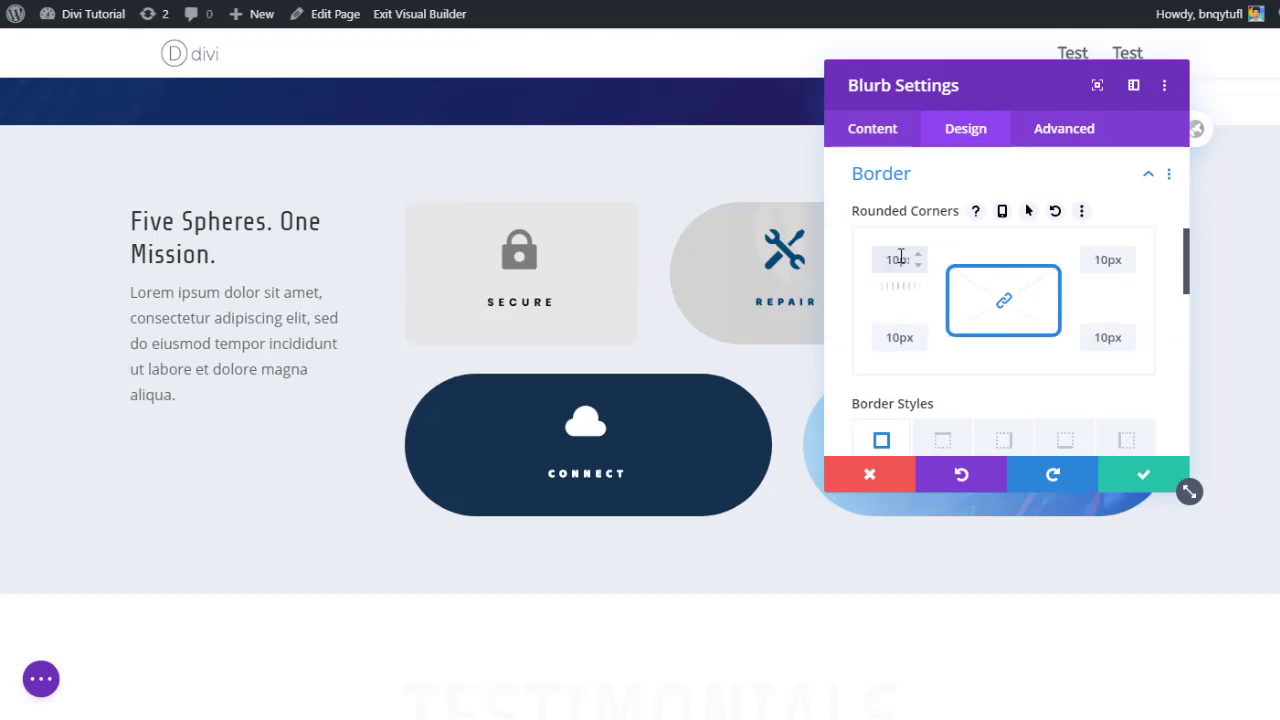
click(1137, 482)
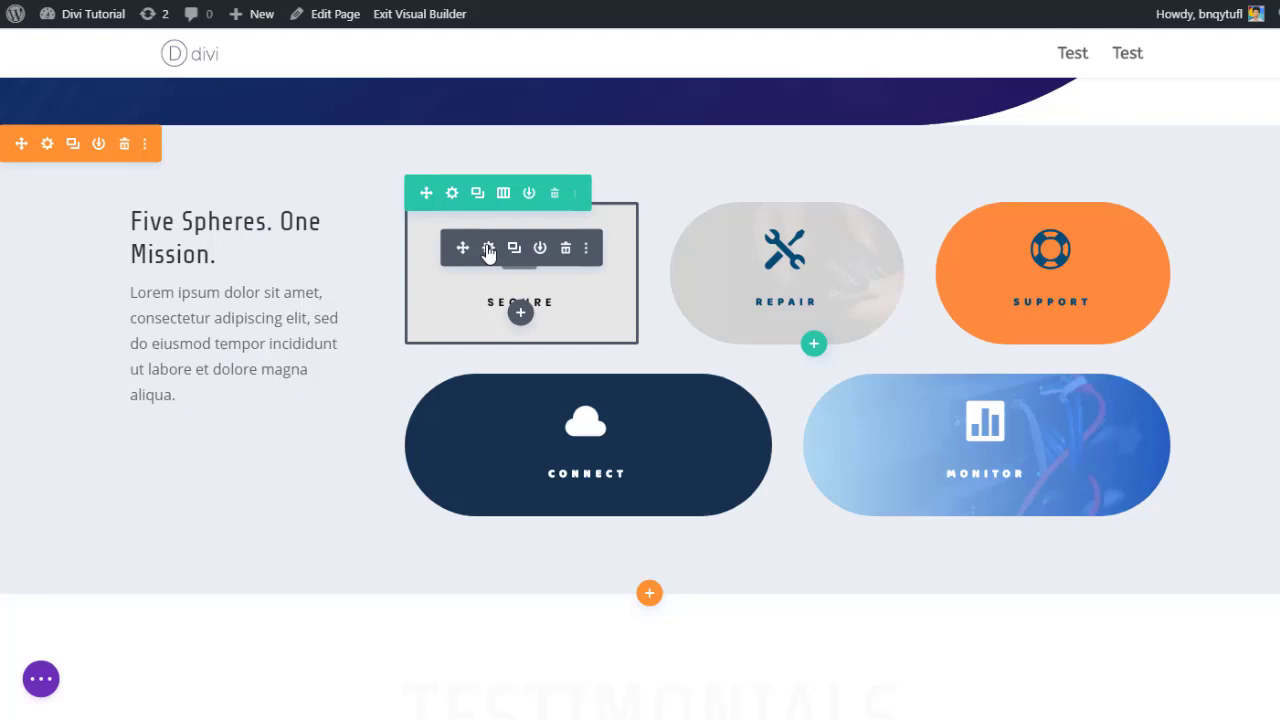
- Extend the Secure blurb's styles to all blurbs throughout this section
right_click(486, 252)
click(471, 572)
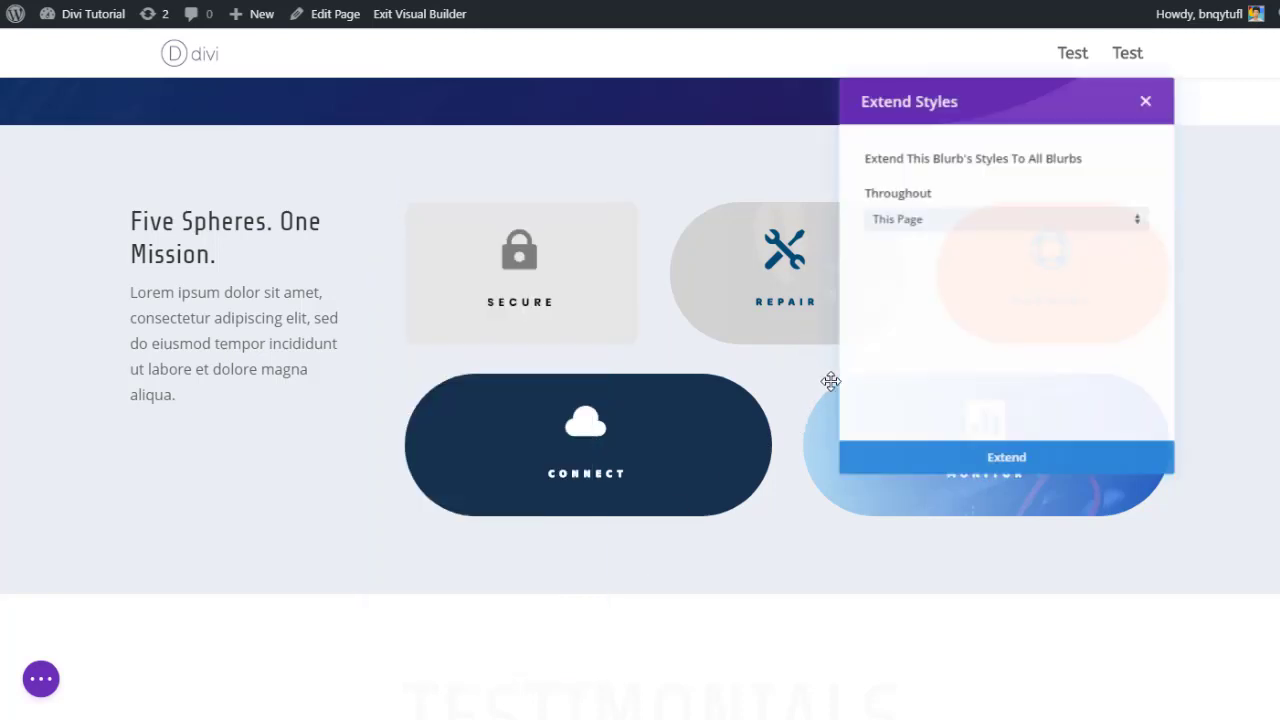
click(887, 222)
click(893, 262)
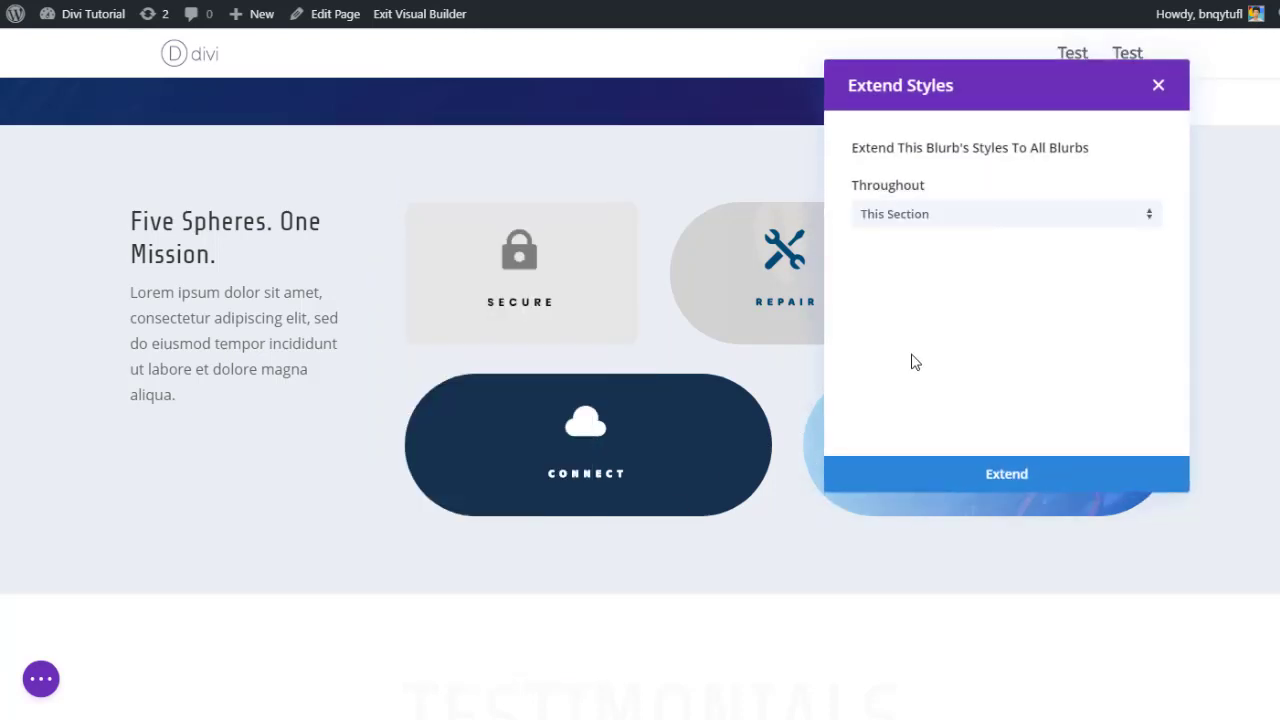
click(952, 470)
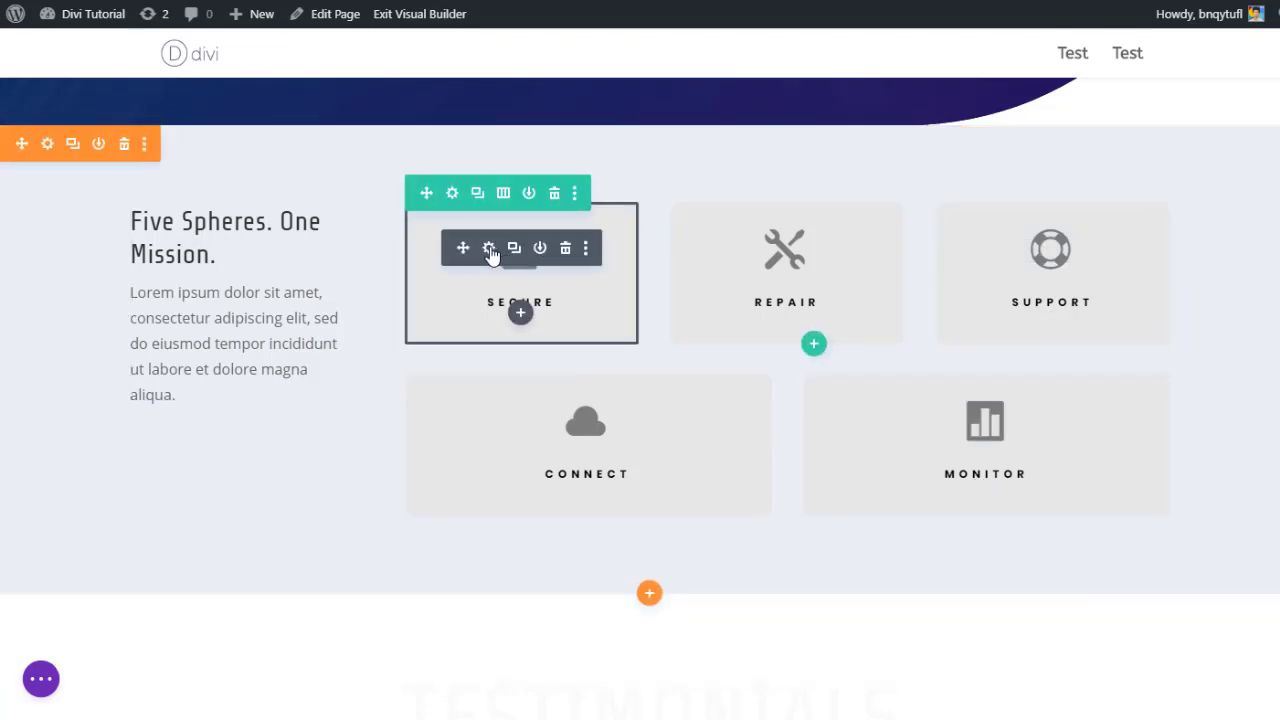
- Add the custom CSS box-shadow: 15px 15px 20px #000 to the Secure blurb's main element
click(489, 248)
click(1040, 130)
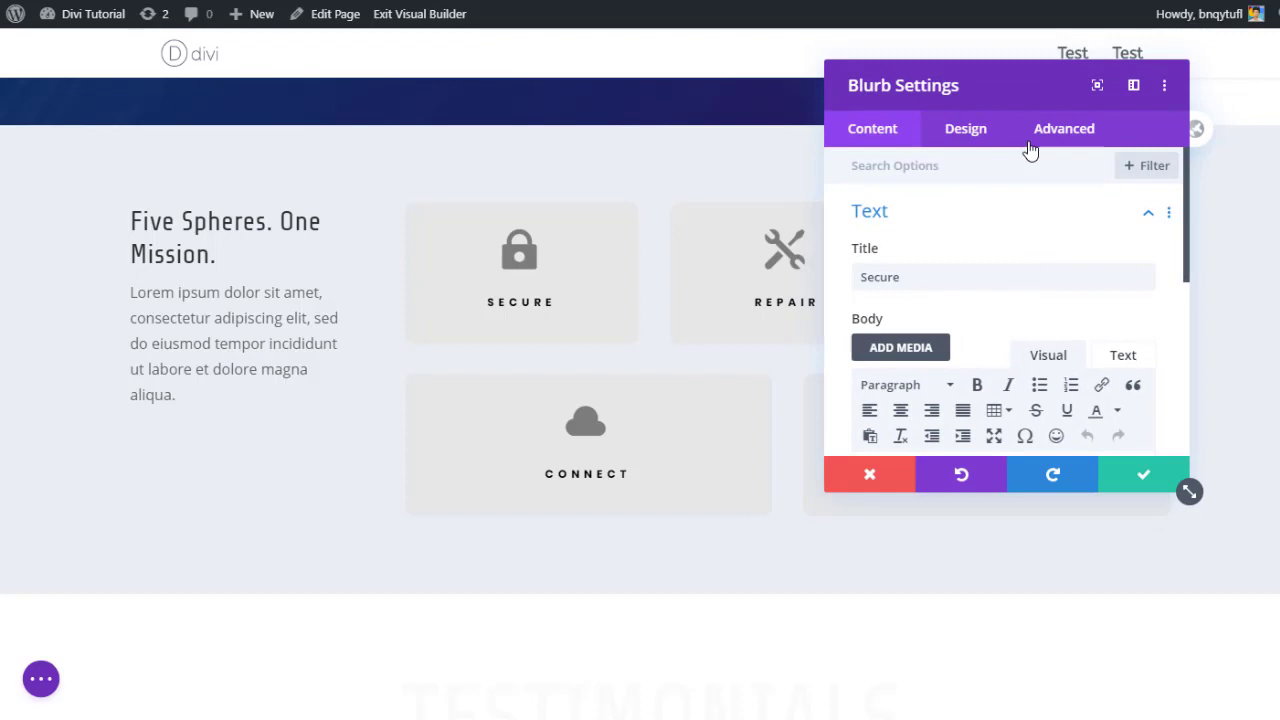
drag(1020, 97, 777, 119)
click(749, 292)
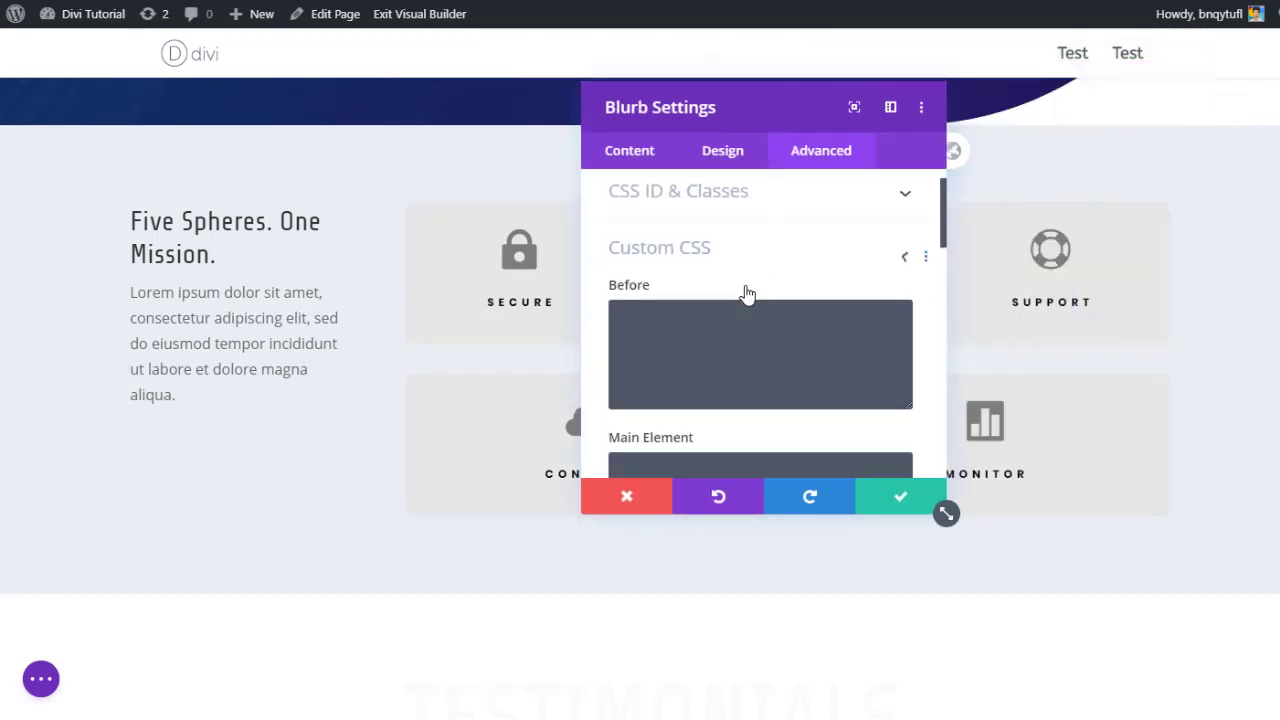
scroll(718, 340, down, 1)
scroll(704, 325, up, 2)
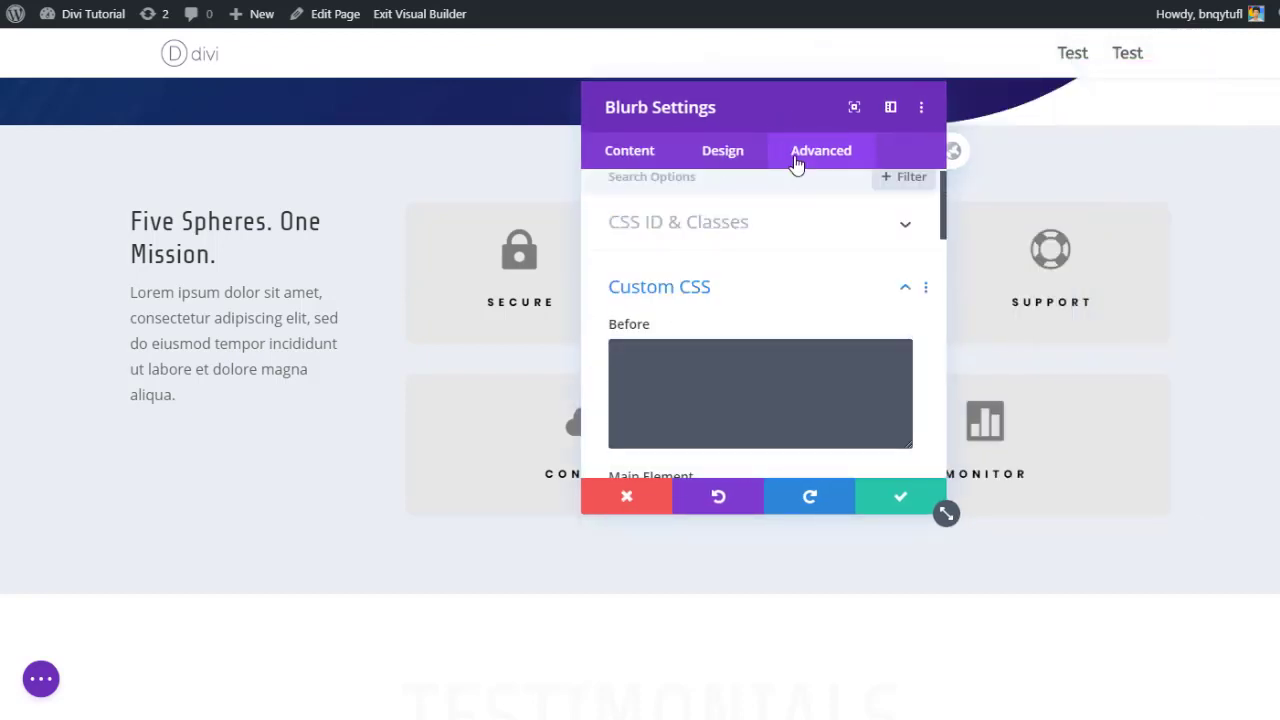
scroll(729, 309, down, 3)
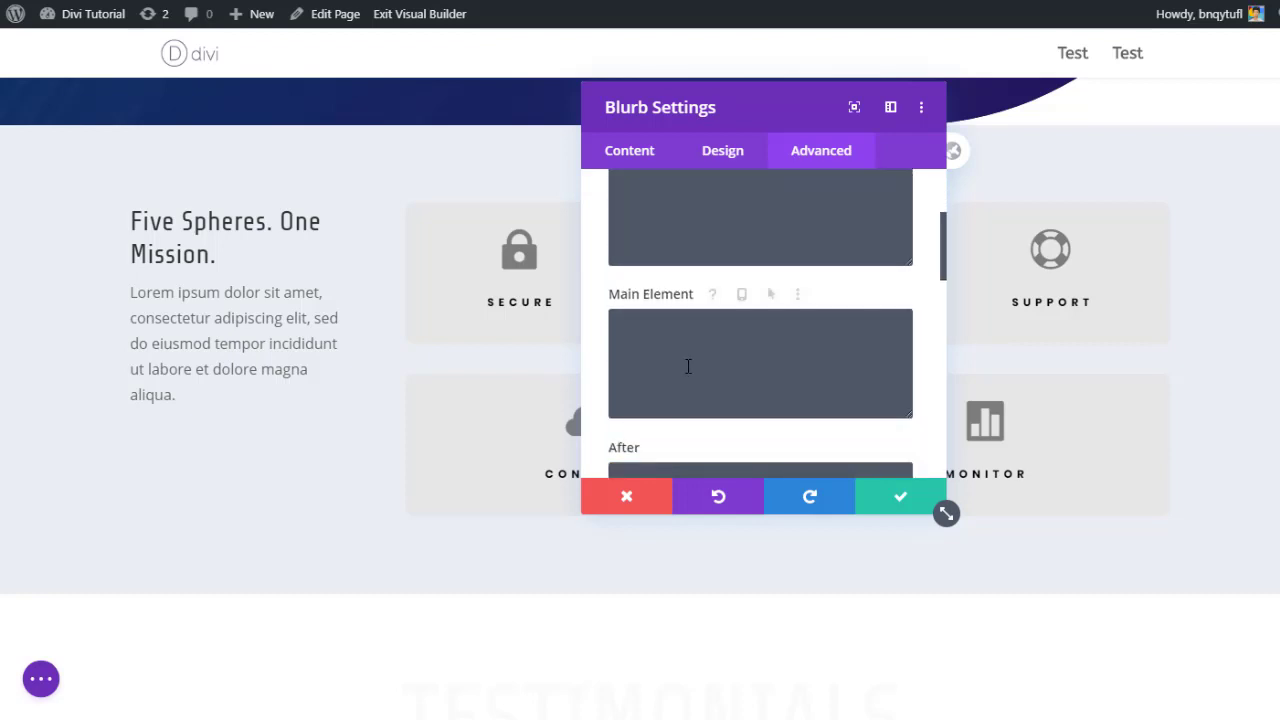
click(688, 366)
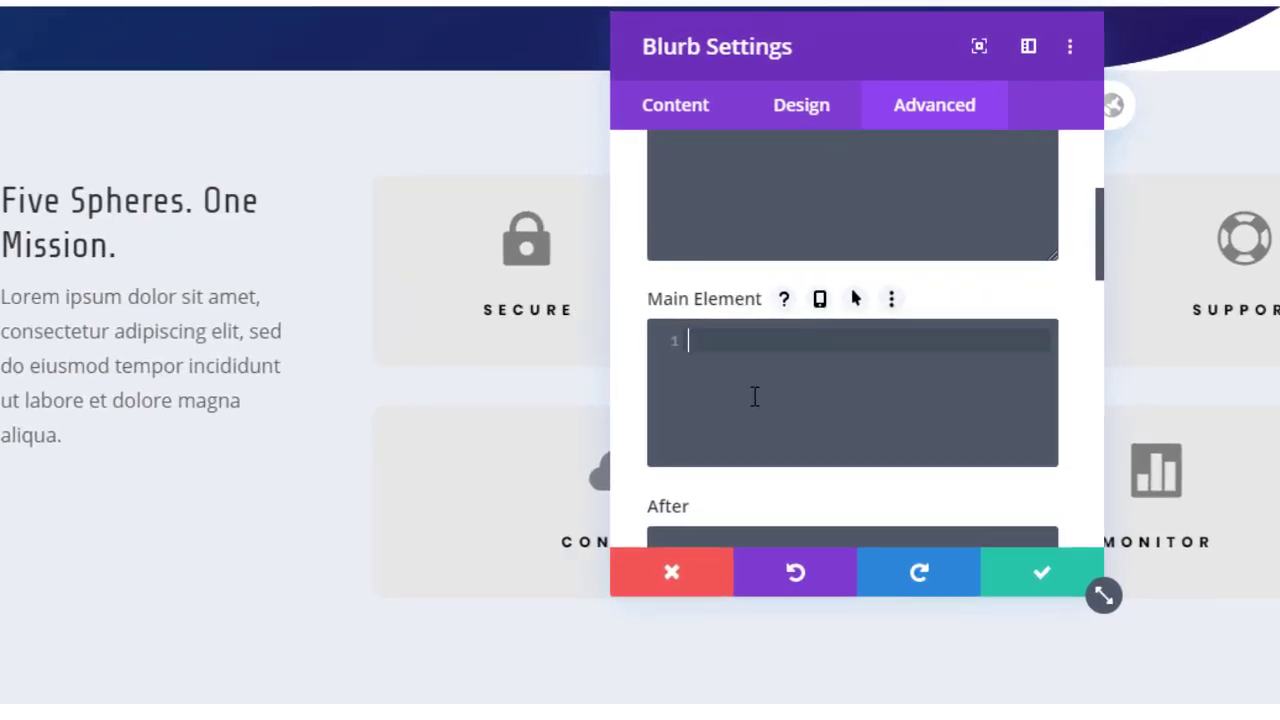
text(box-ah)
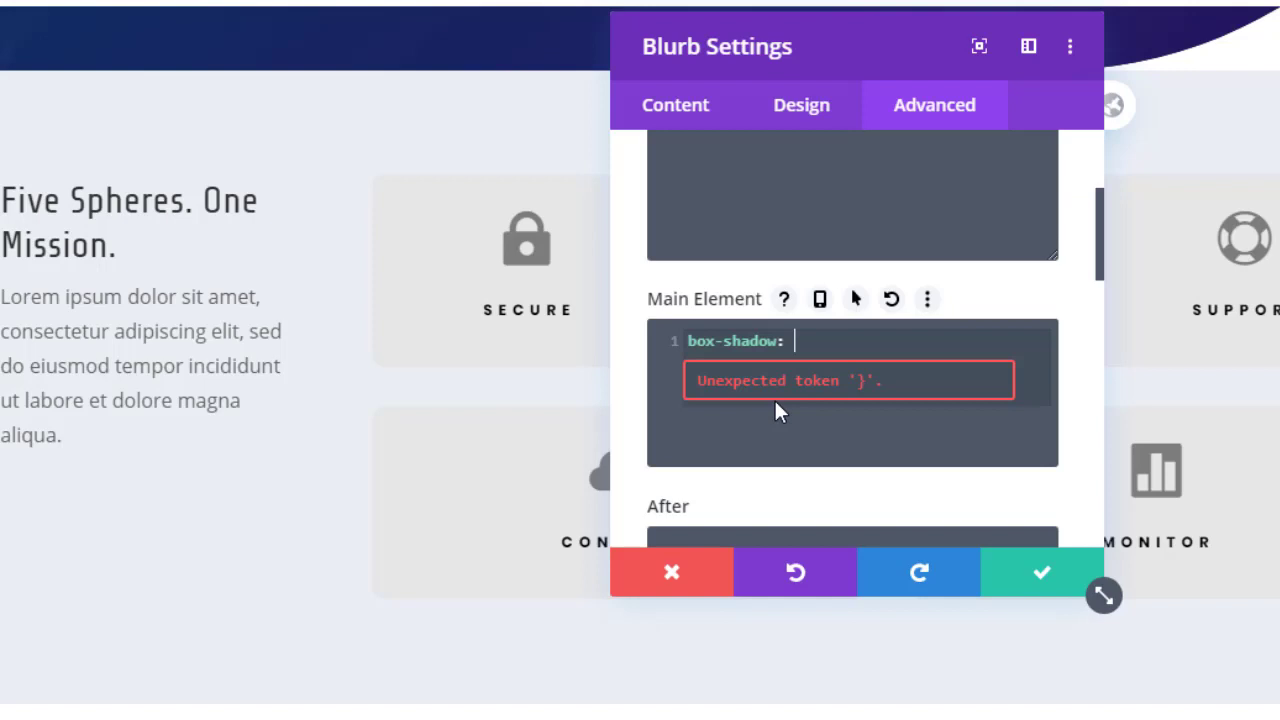
text(15px 15px)
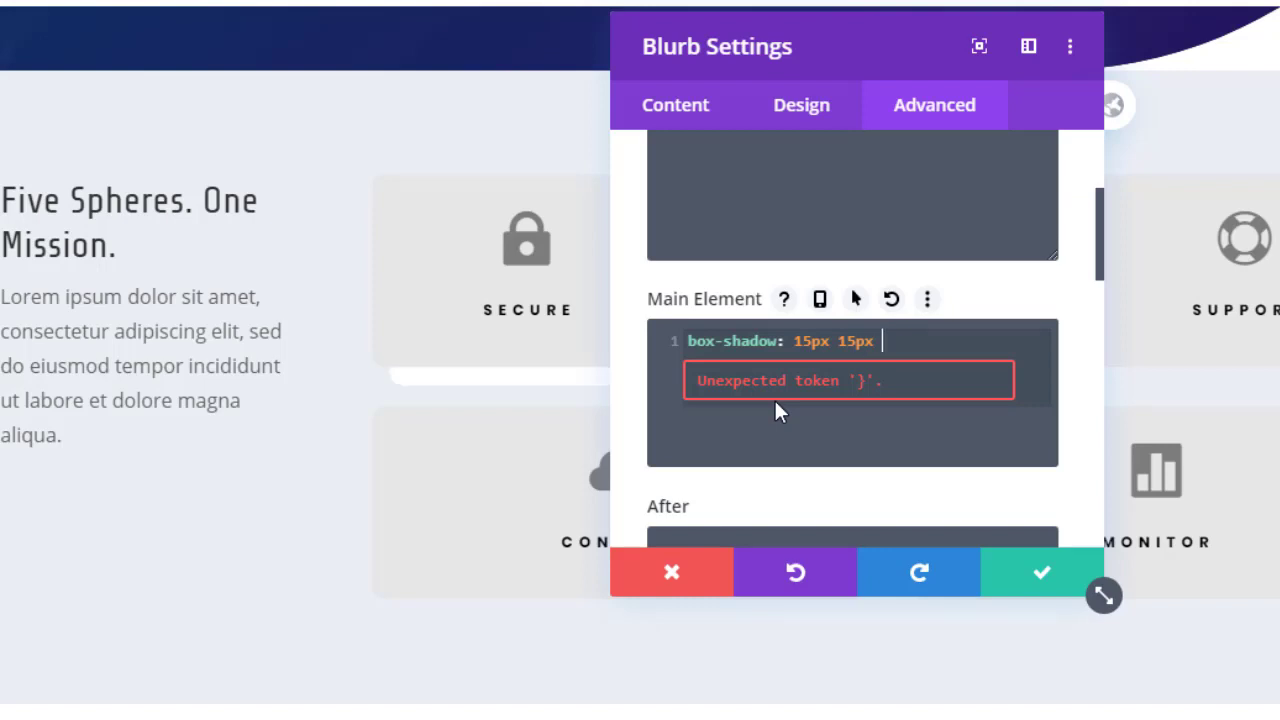
text( 20px)
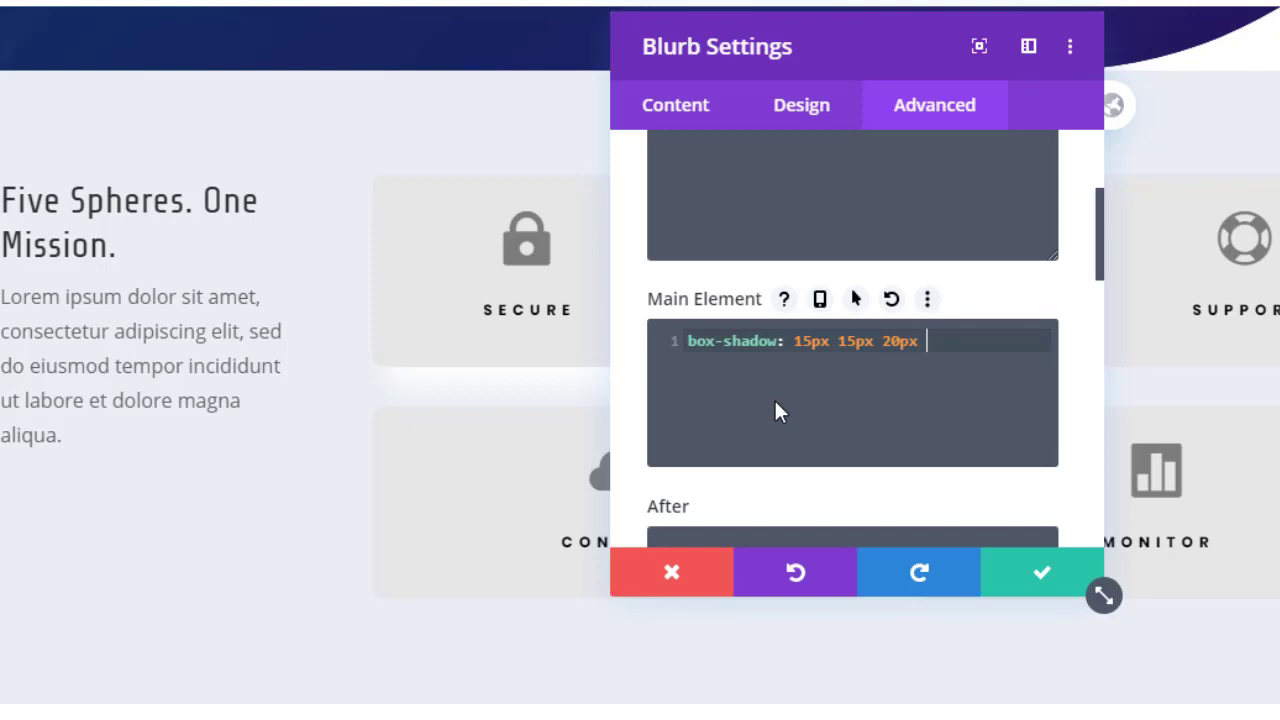
text( #)
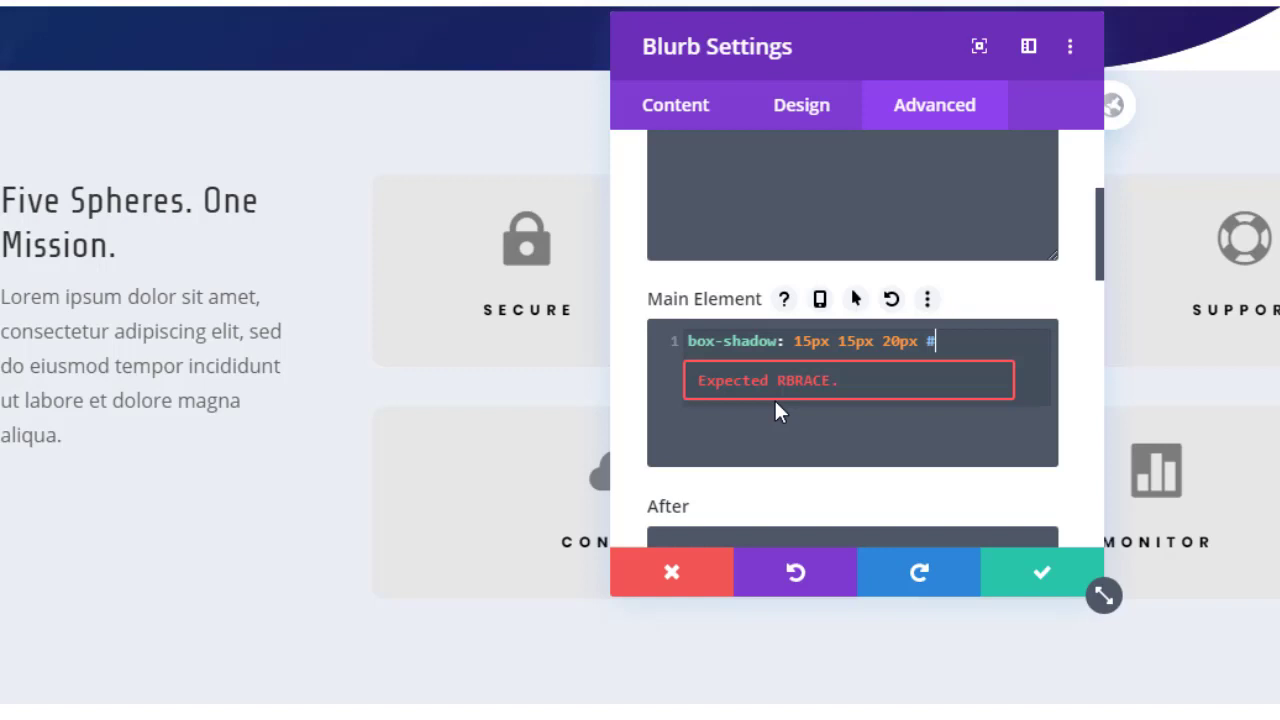
text(000)
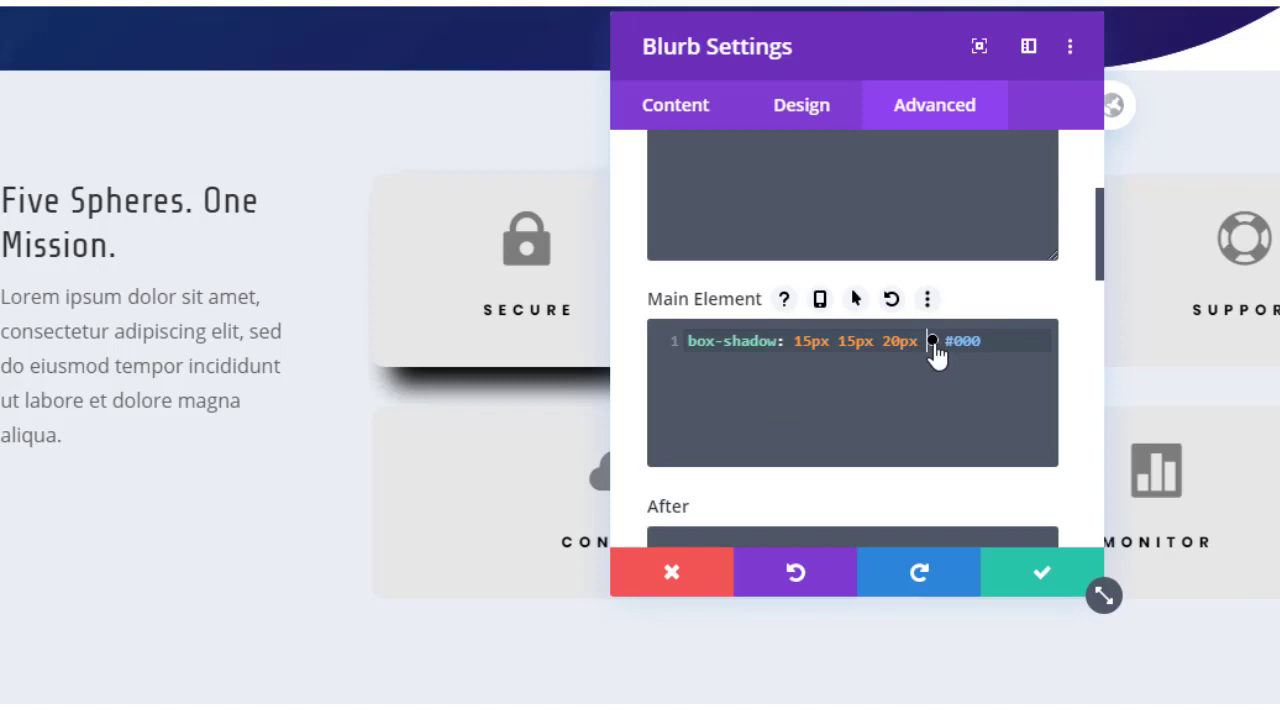
- Change the dark shadow's colour in the Secure blurb's CSS to rgba(0,0,0,0.1)
click(931, 342)
drag(1049, 569, 1038, 568)
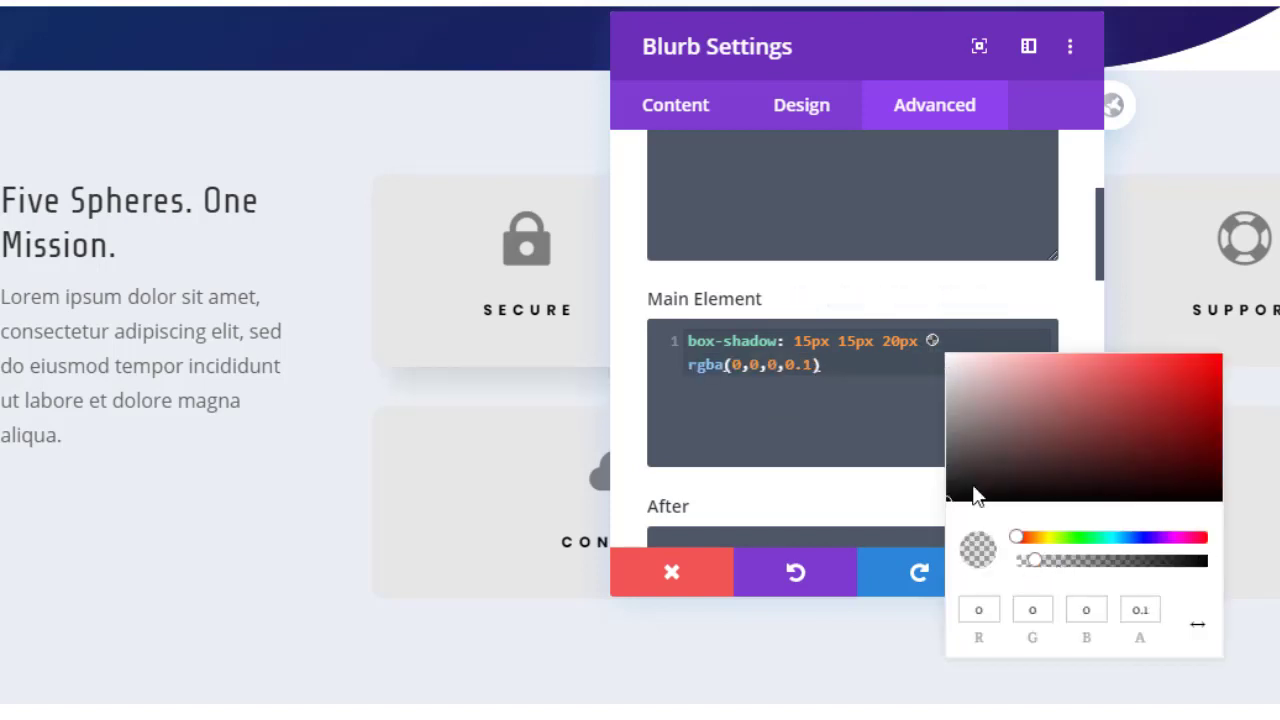
click(874, 390)
- Append a second shadow of -15px -15px 20px #fff to the Secure blurb's box-shadow rule
text(,)
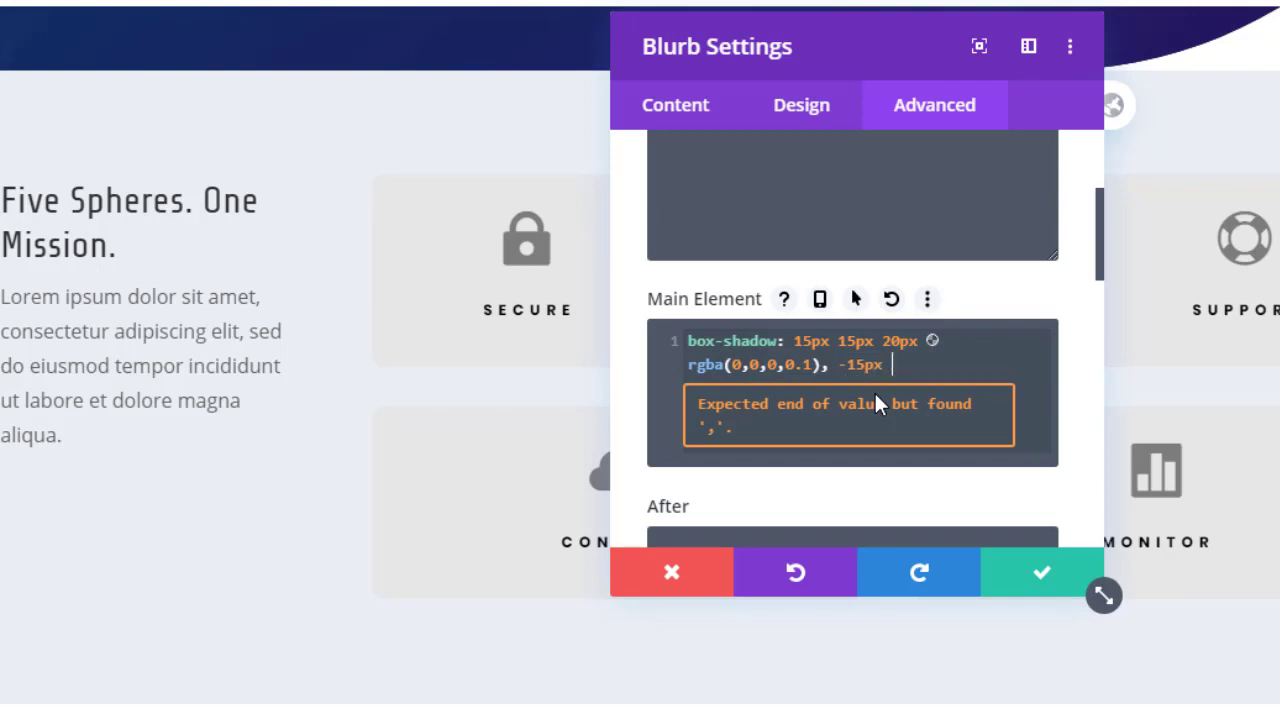
text(-15px -15px )
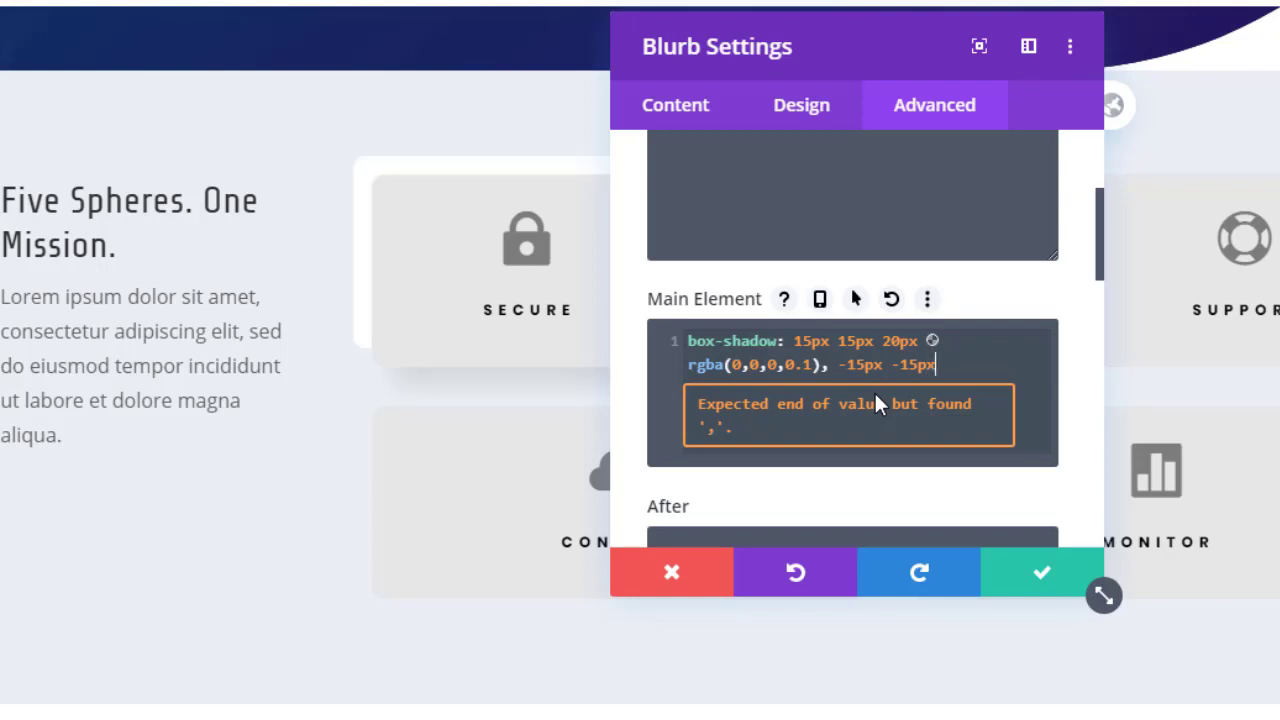
text(20px)
mouse_move(692, 60)
mouse_down()
mouse_move(887, 98)
mouse_move(967, 97)
mouse_up()
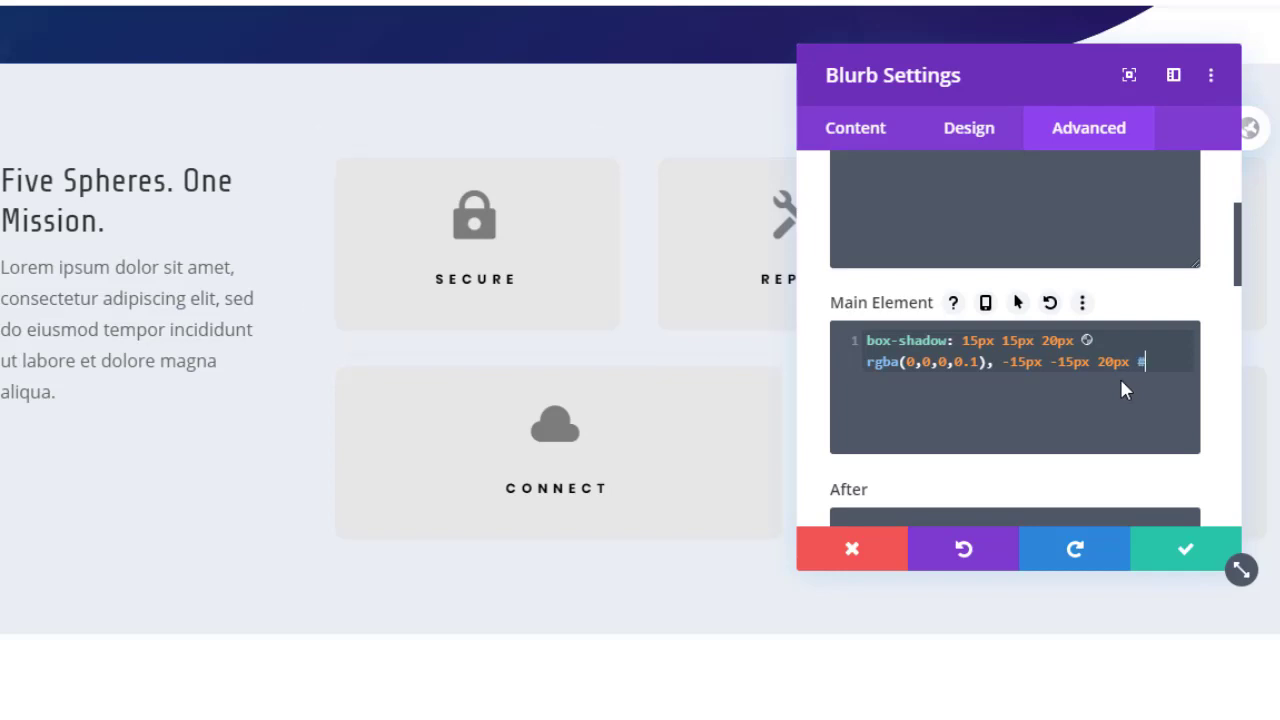
text(fff)
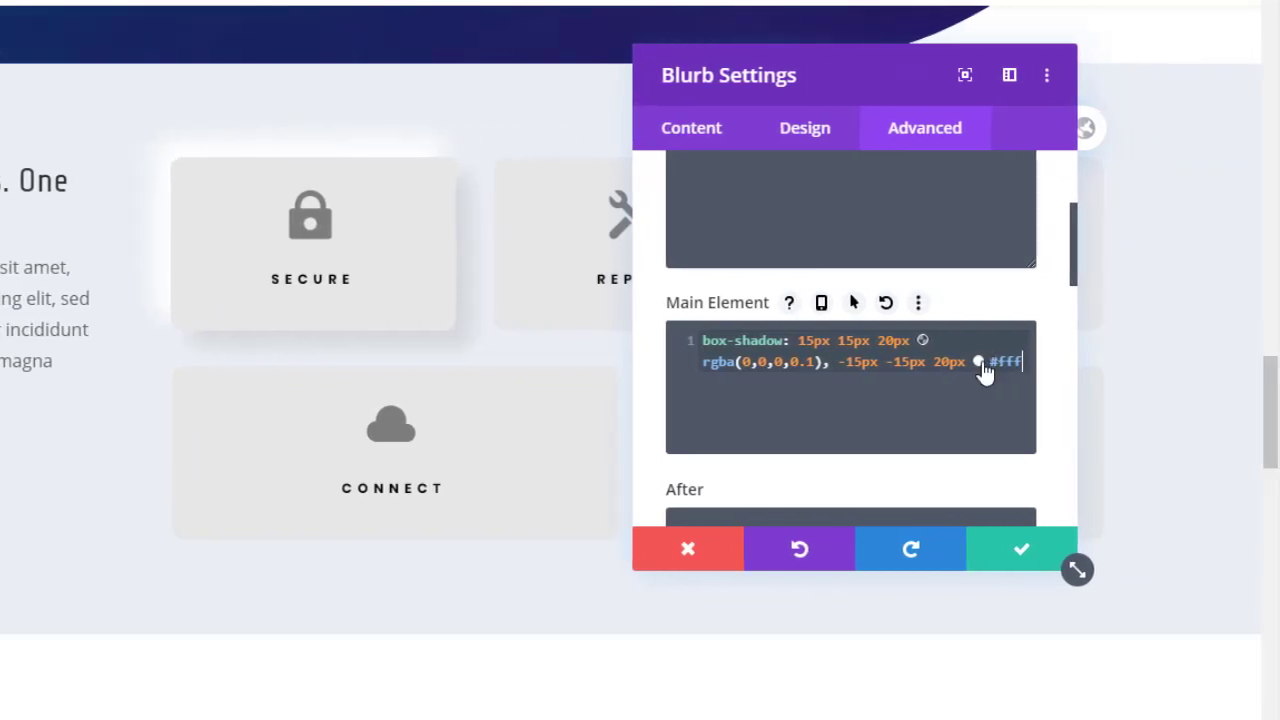
- Change the white shadow's colour in the Secure blurb's CSS to rgba(255,255,255,0.49)
click(996, 361)
drag(1229, 561, 1139, 567)
click(893, 382)
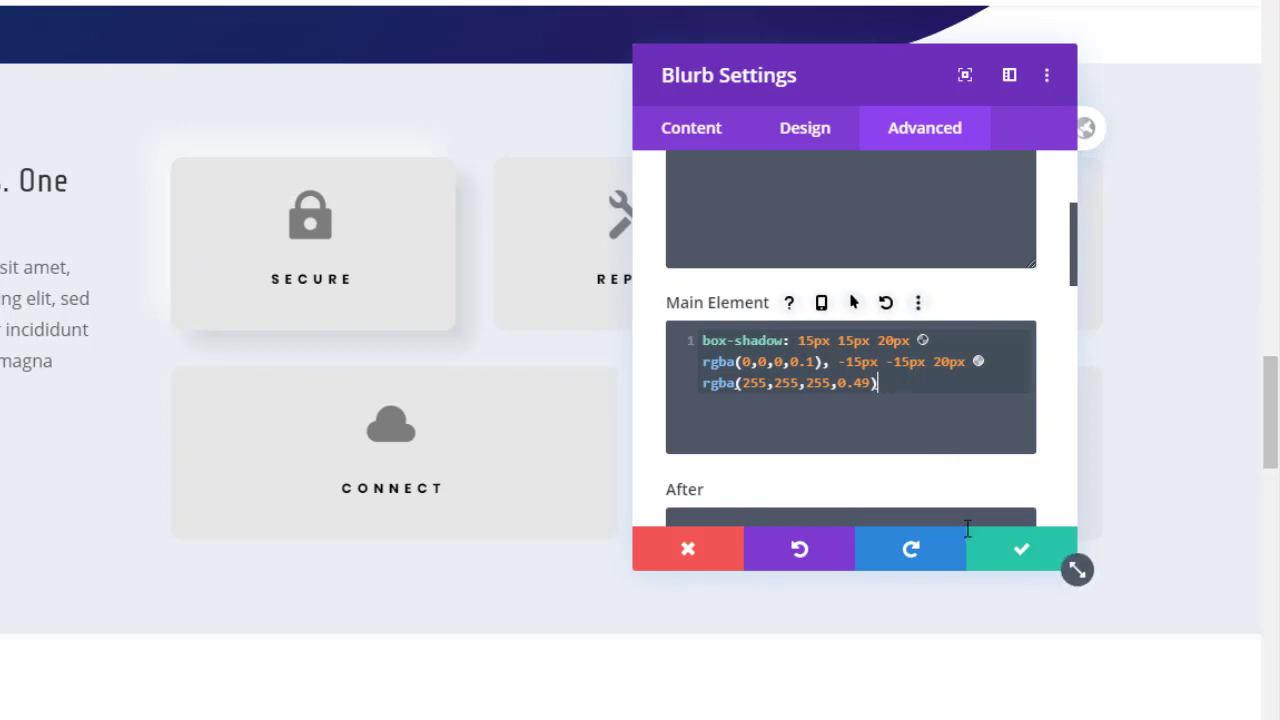
- Copy the Secure blurb's custom CSS styles and save its settings
scroll(929, 363, up, 5)
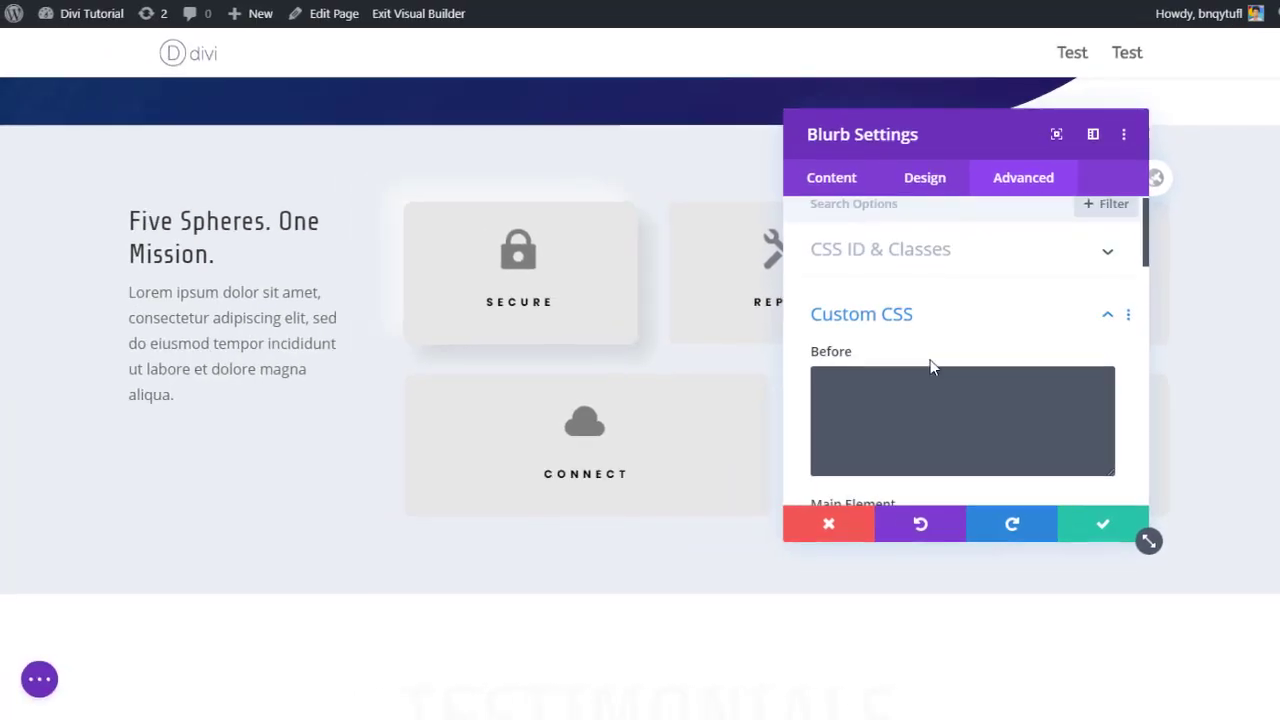
right_click(864, 316)
click(866, 342)
click(1077, 523)
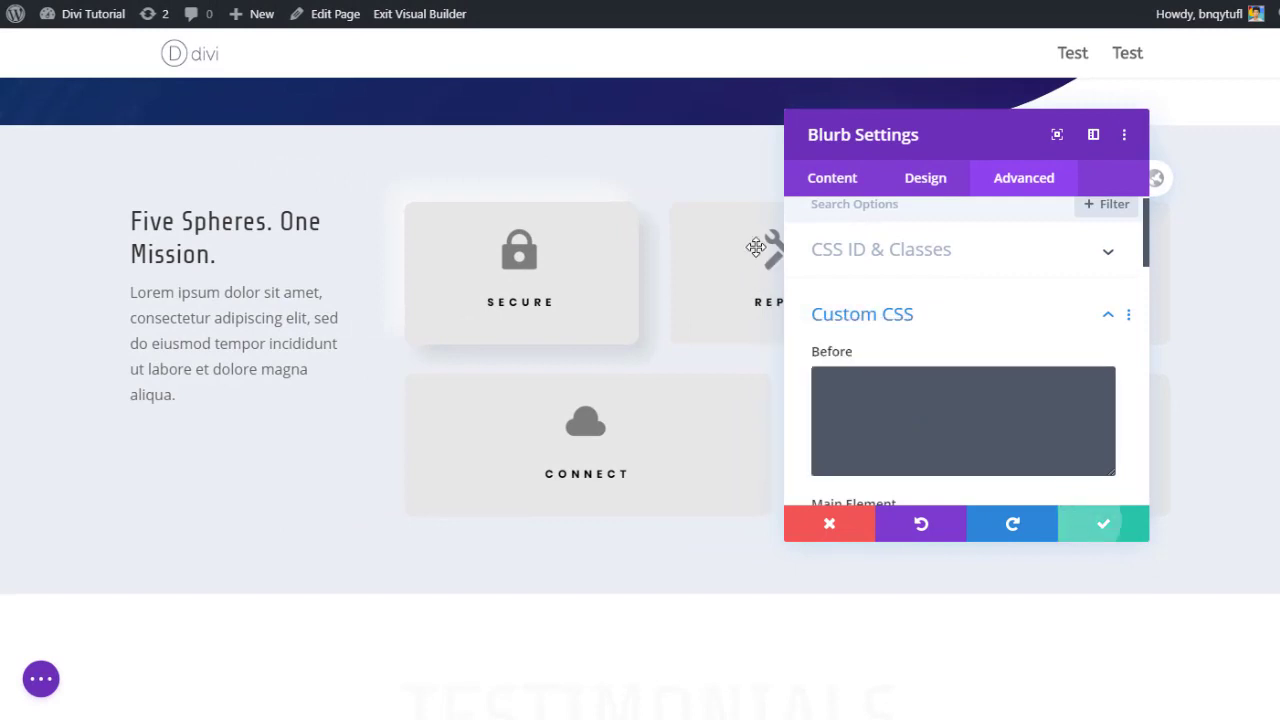
- Paste the copied custom CSS styles onto the Repair, Support, Connect and Monitor blurbs
right_click(765, 252)
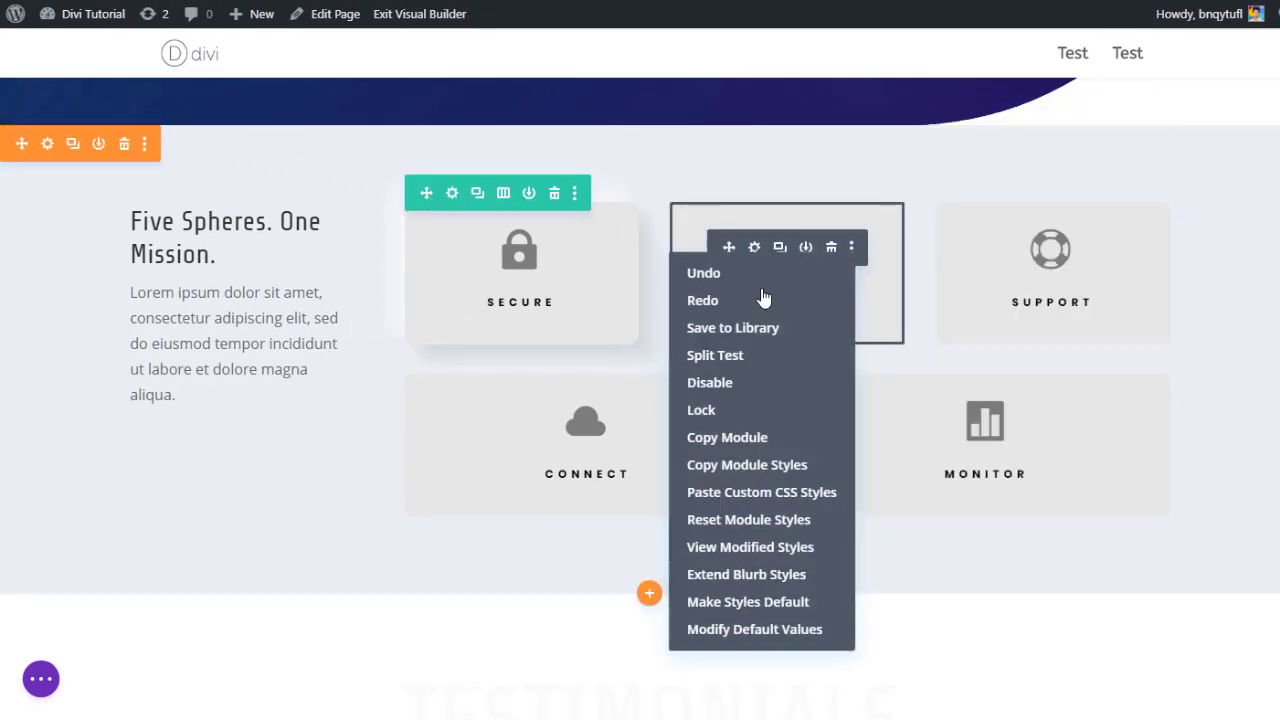
click(760, 492)
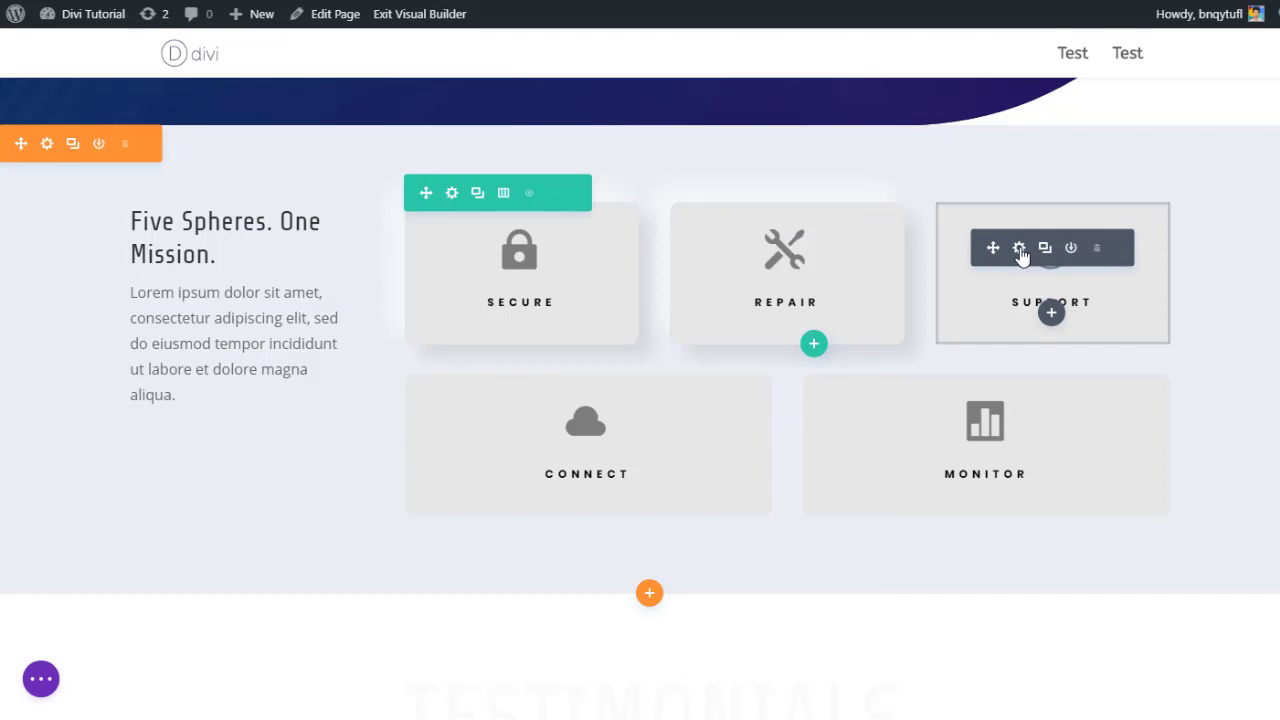
right_click(1020, 252)
click(1006, 491)
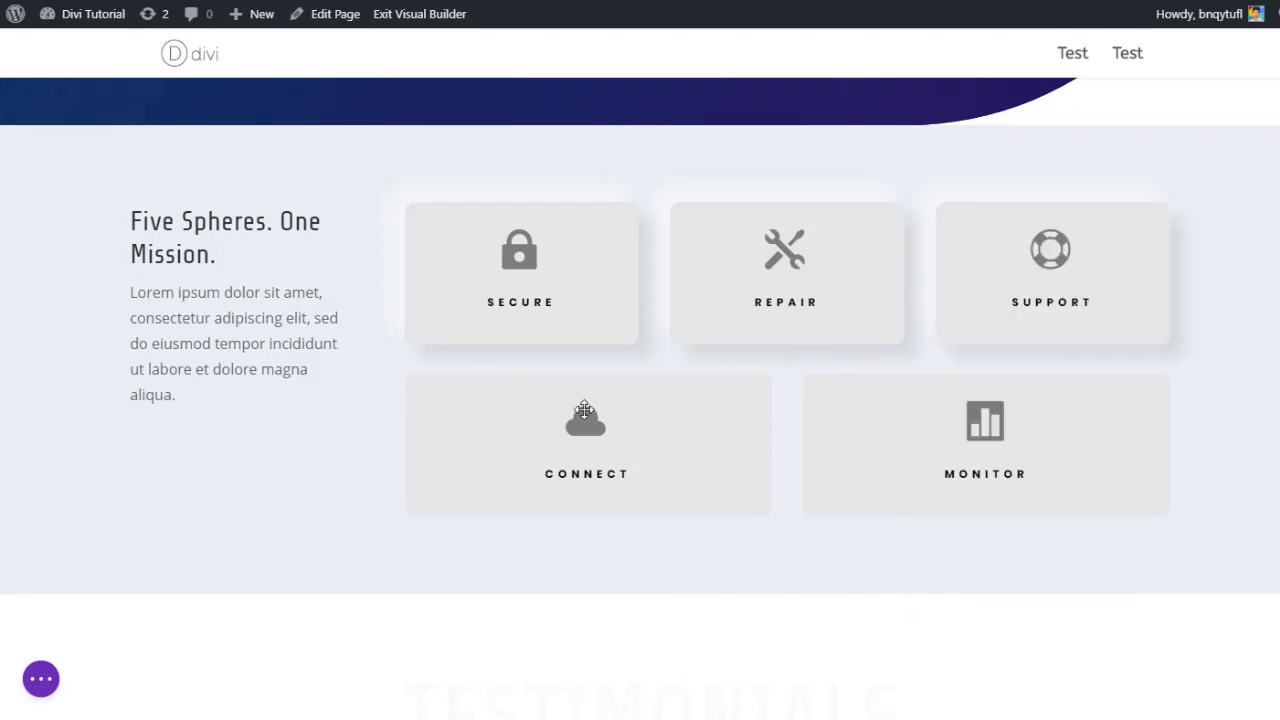
right_click(566, 418)
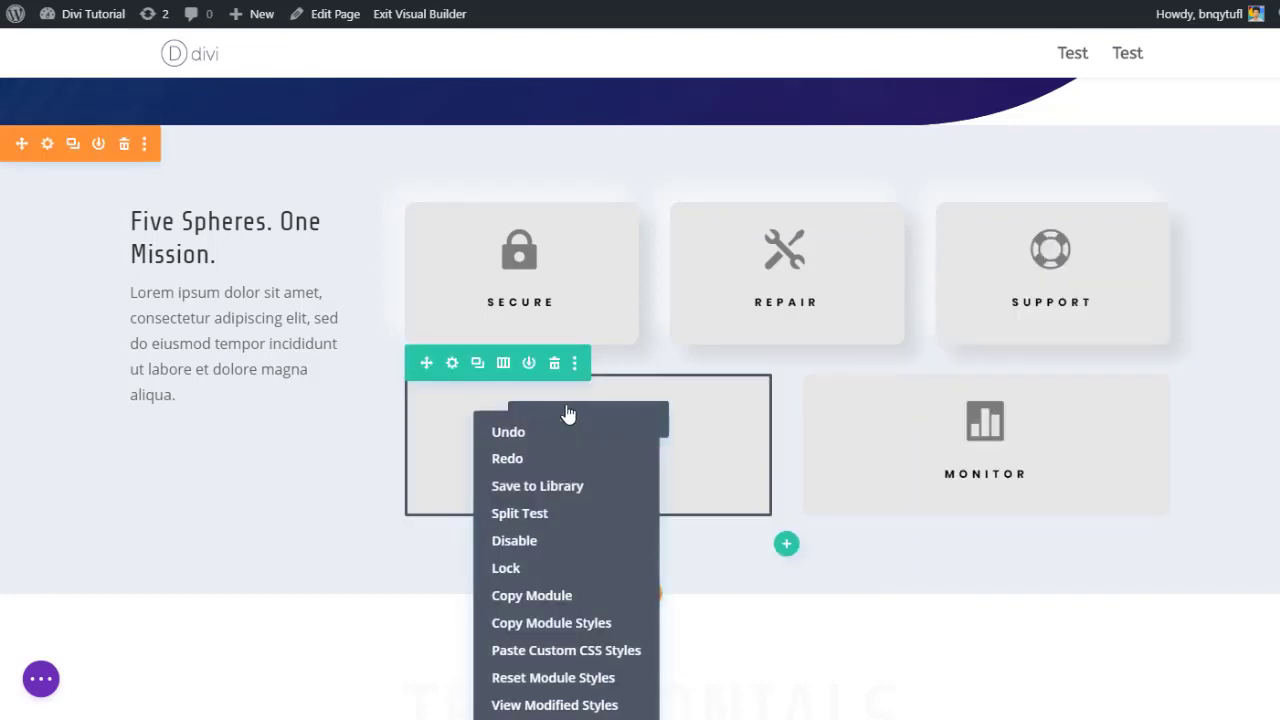
click(536, 652)
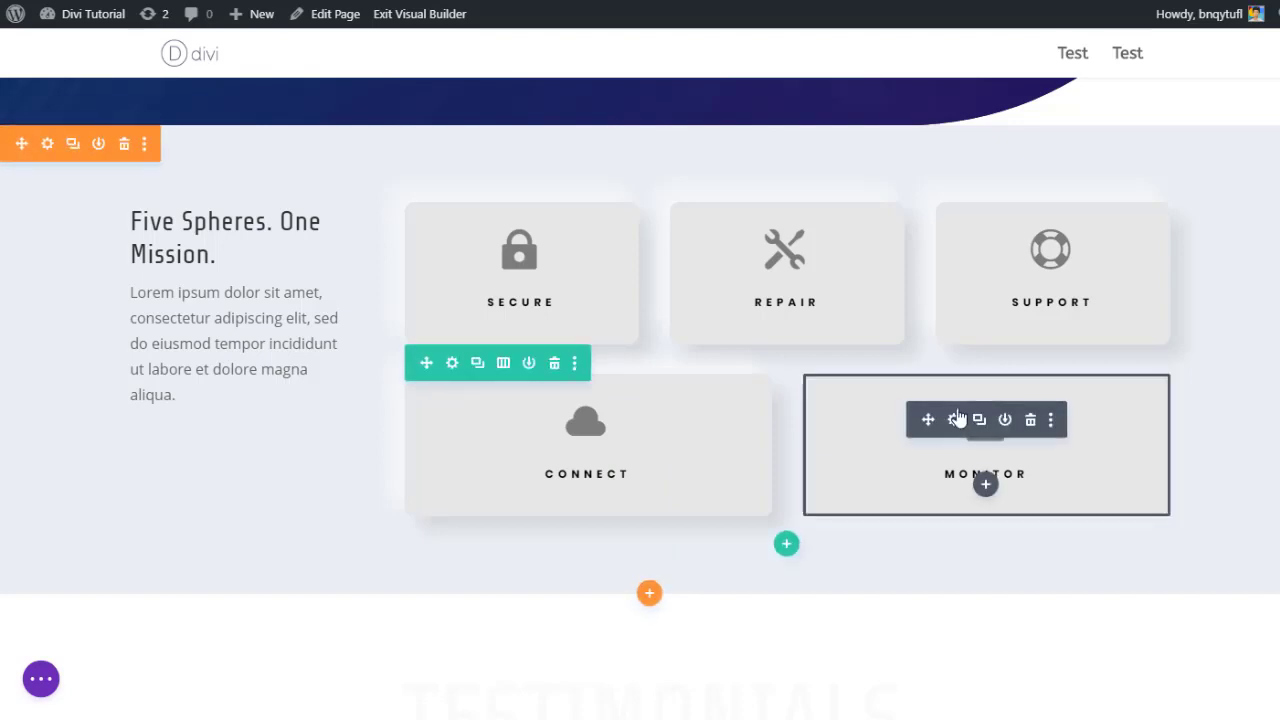
right_click(956, 420)
click(940, 655)
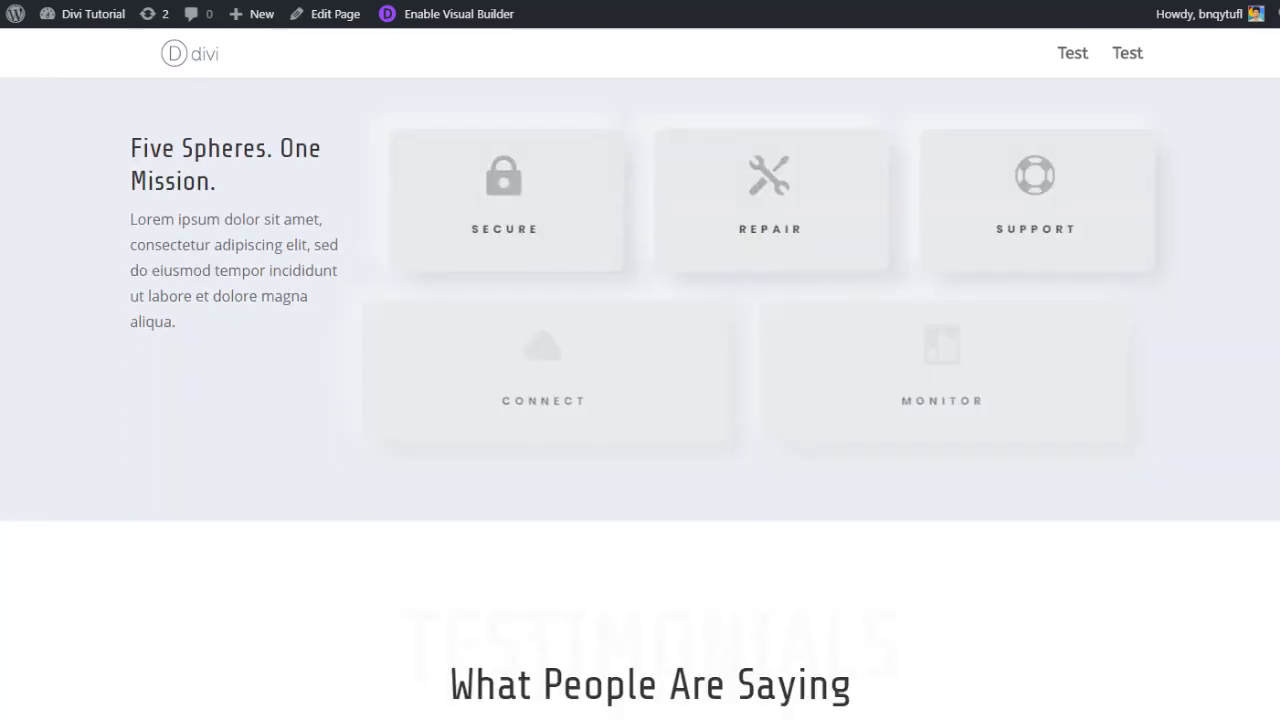
scroll(640, 400, up, 1)
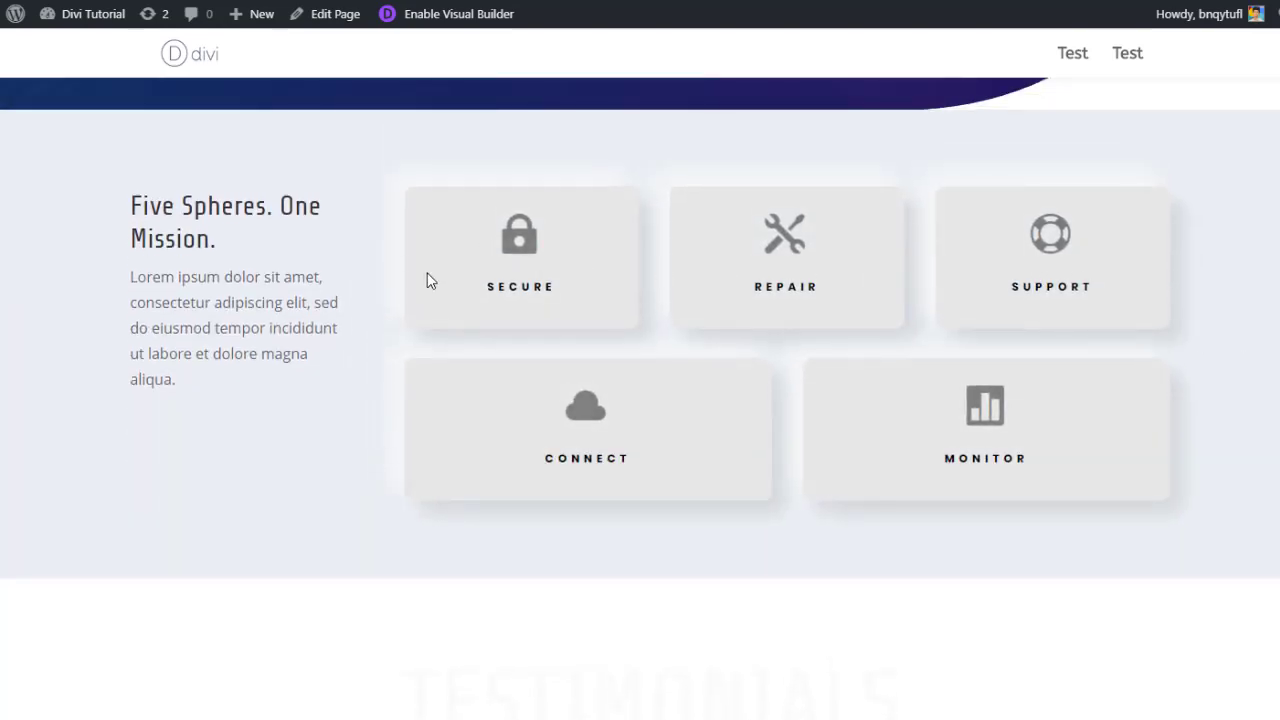
drag(477, 297, 546, 287)
click(557, 293)
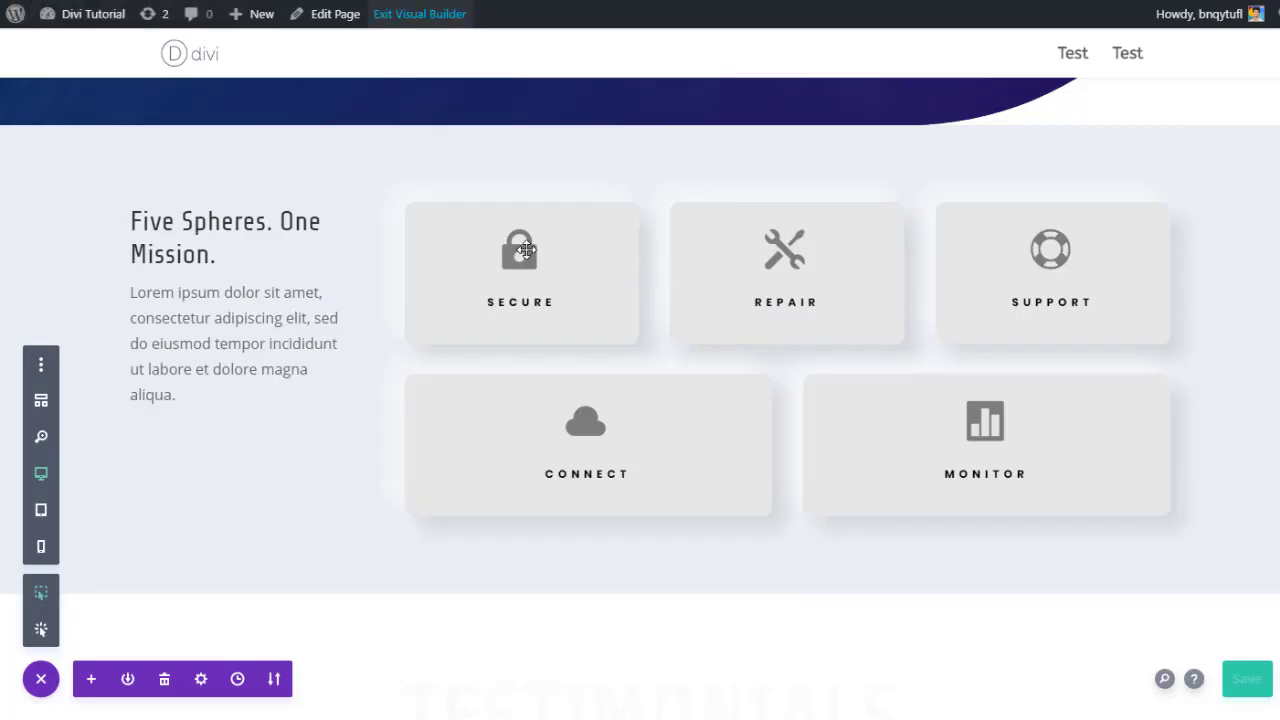
- Add the inset keyword to both shadows in the Secure blurb's main element box-shadow rule
click(491, 249)
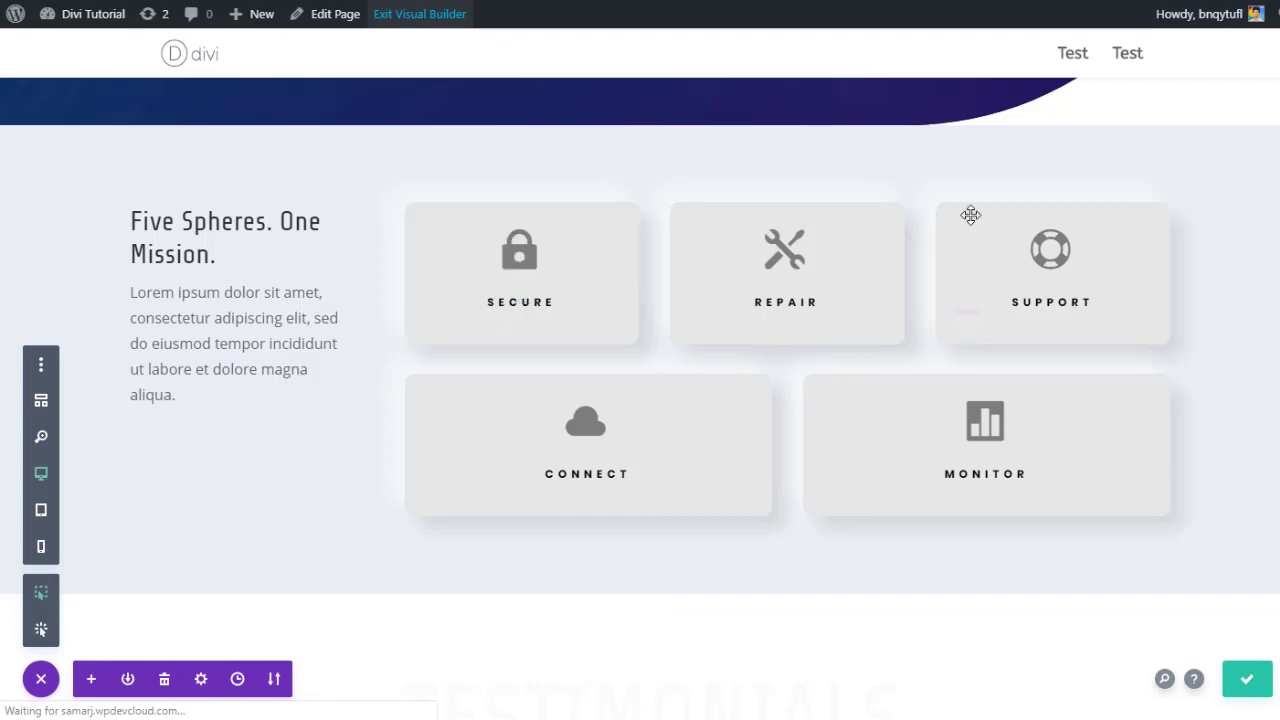
click(1040, 186)
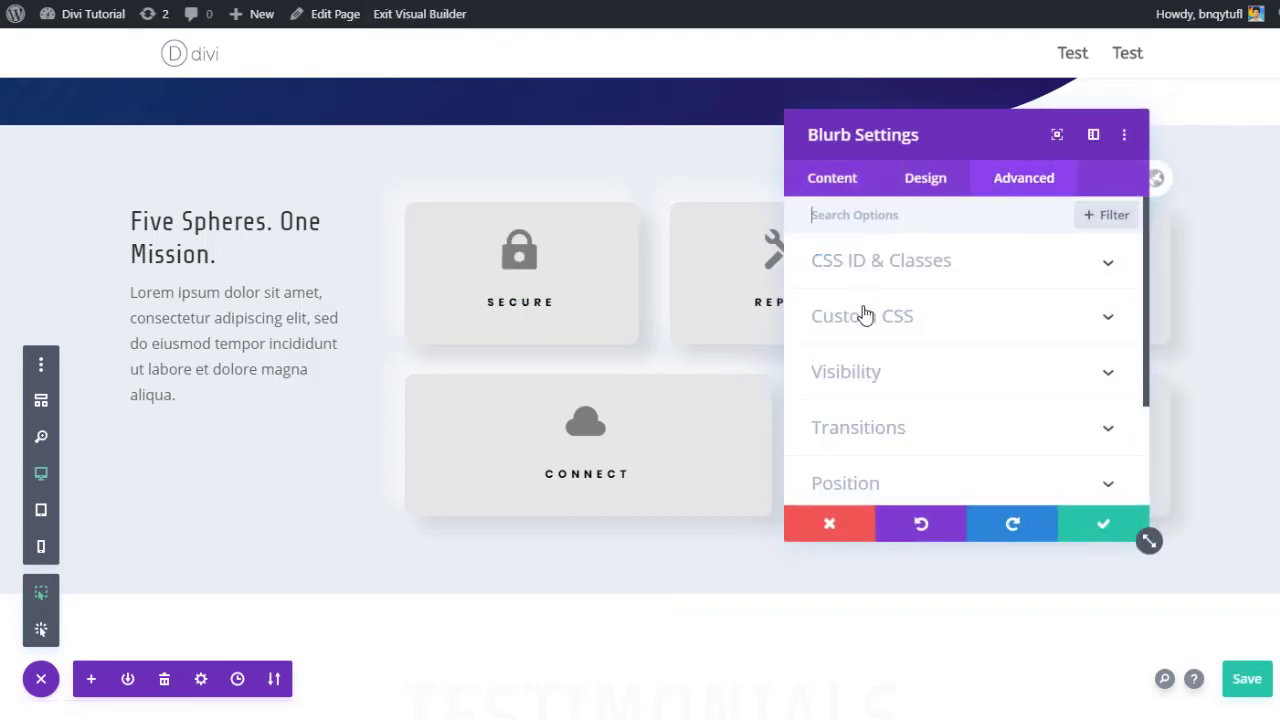
click(865, 310)
scroll(911, 294, down, 2)
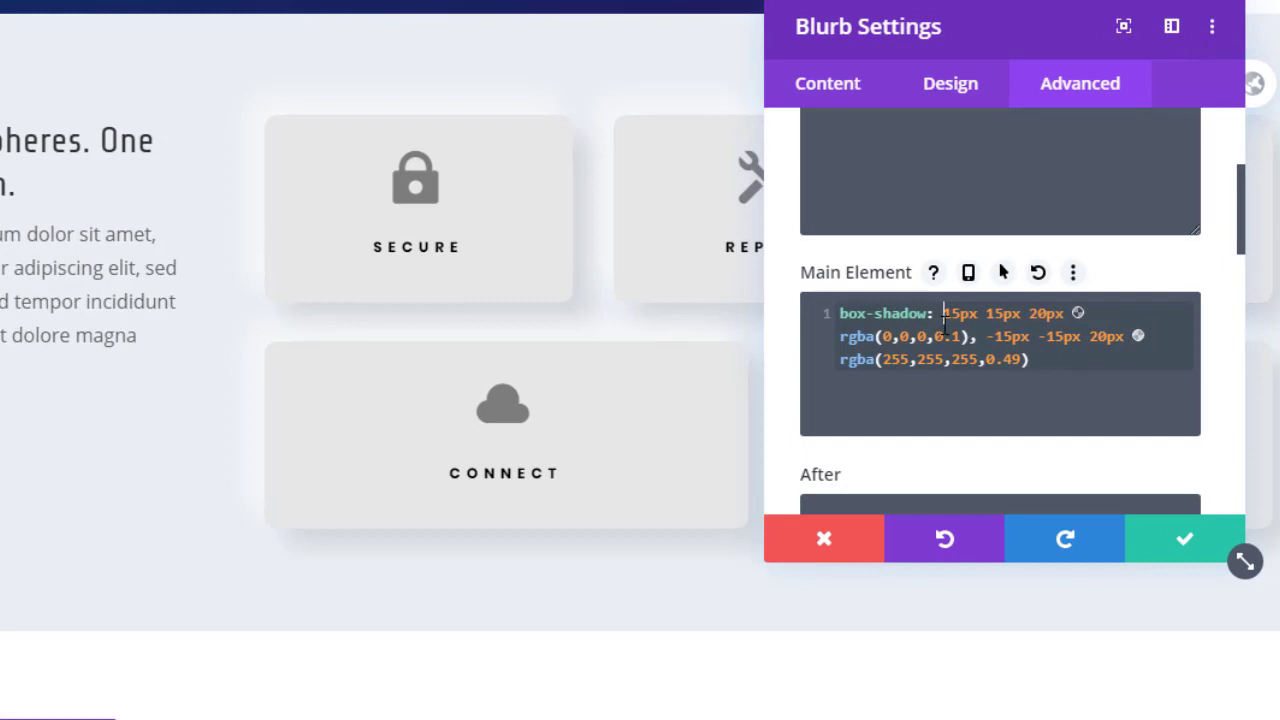
text(inset)
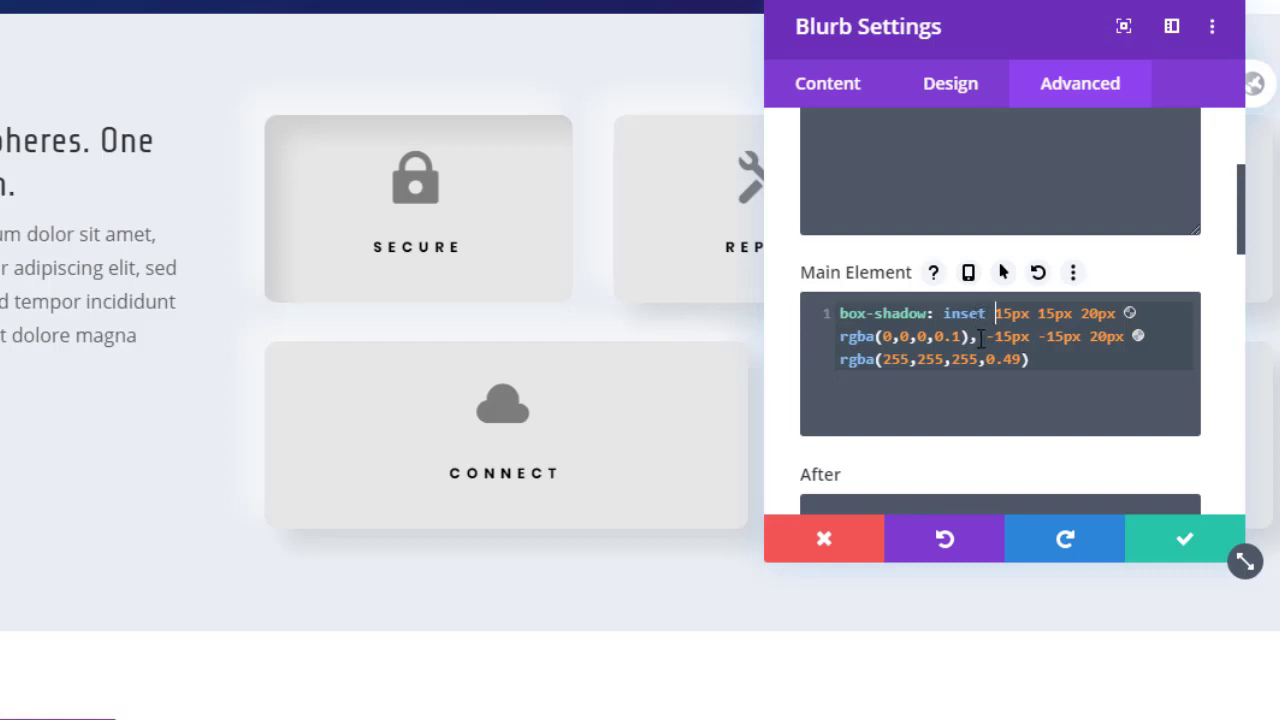
click(981, 339)
text(inset)
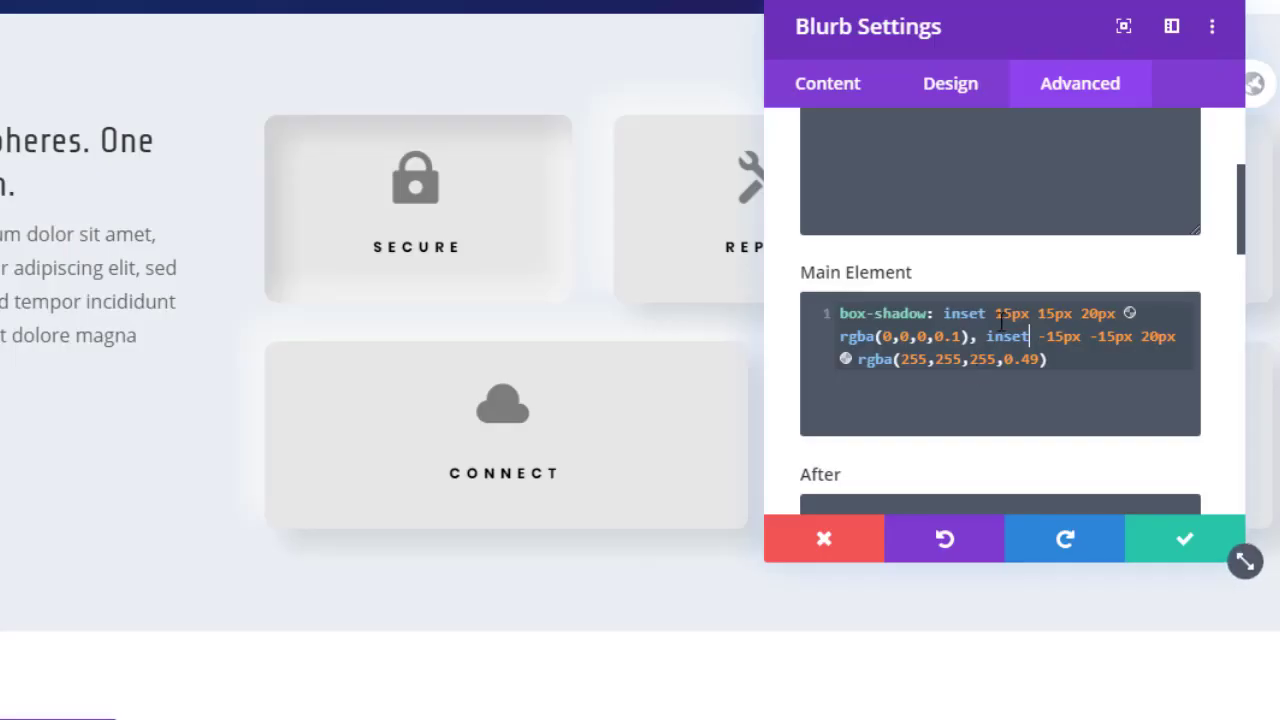
- Try reversing the Secure blurb's inset offsets, with the dark shadow at -15px -15px and the white shadow at 15px 15px
click(996, 314)
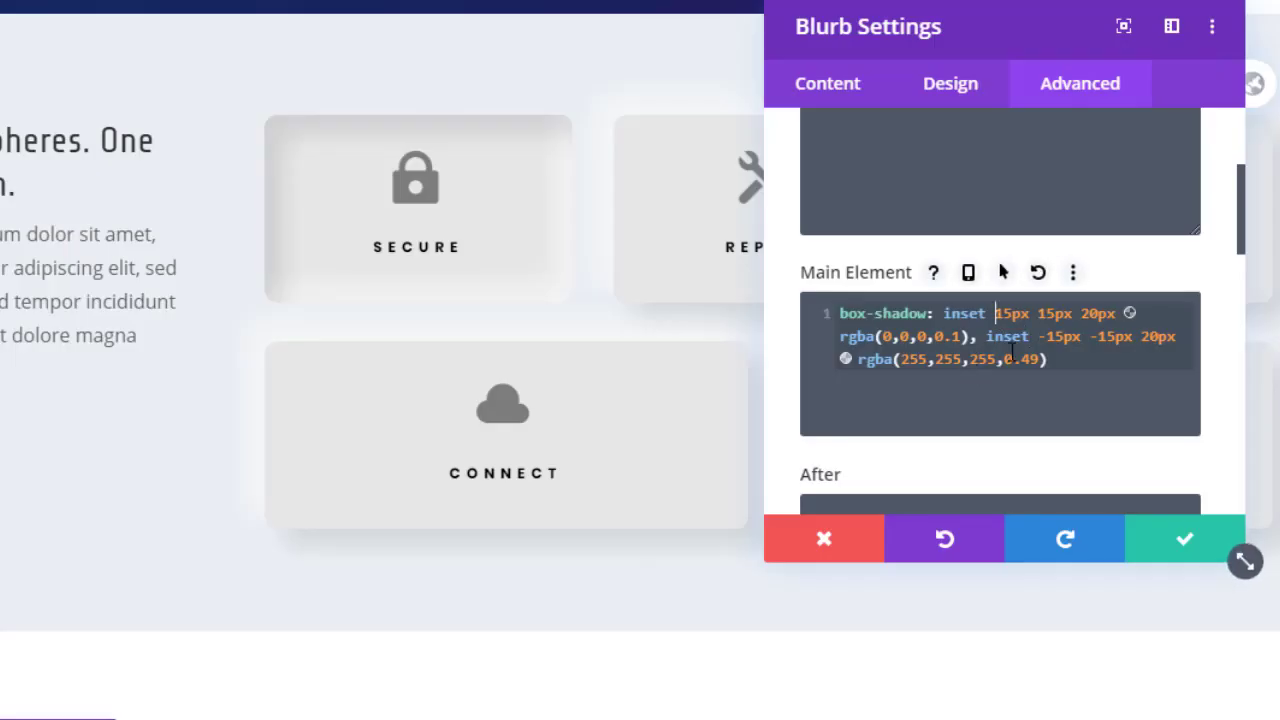
text(-)
click(1047, 316)
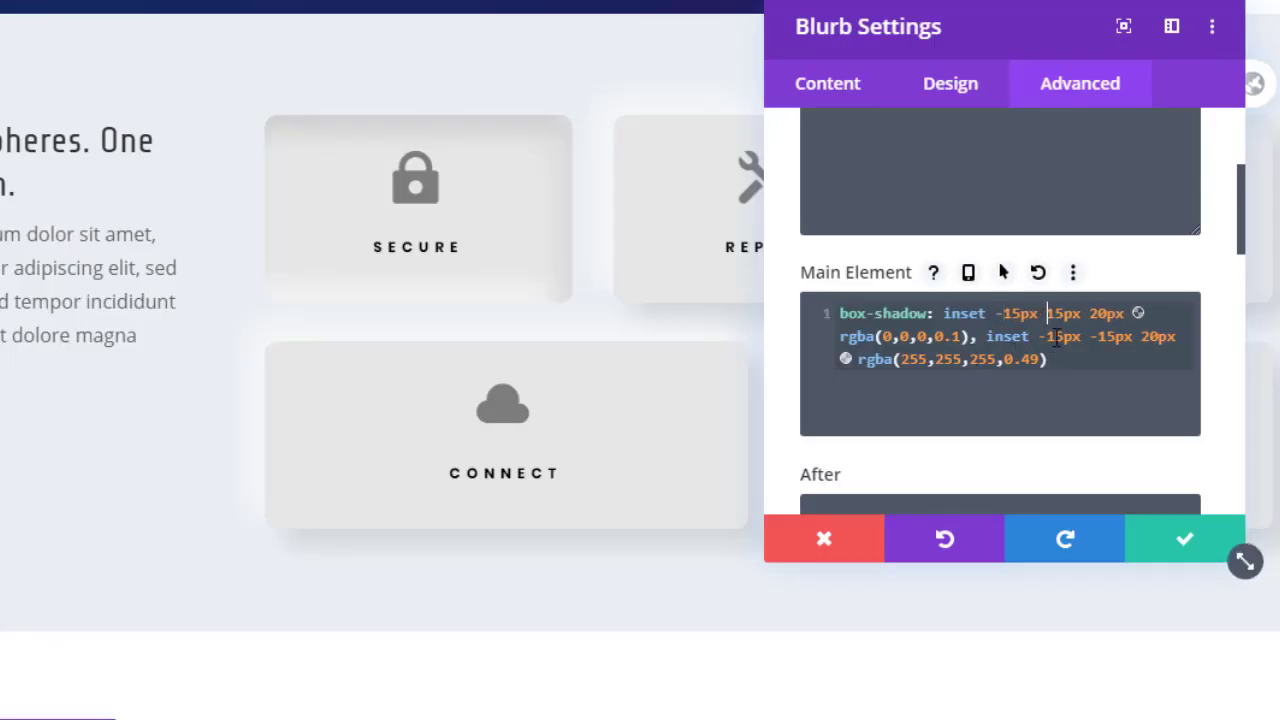
text(-)
click(1046, 338)
key(BackSpace)
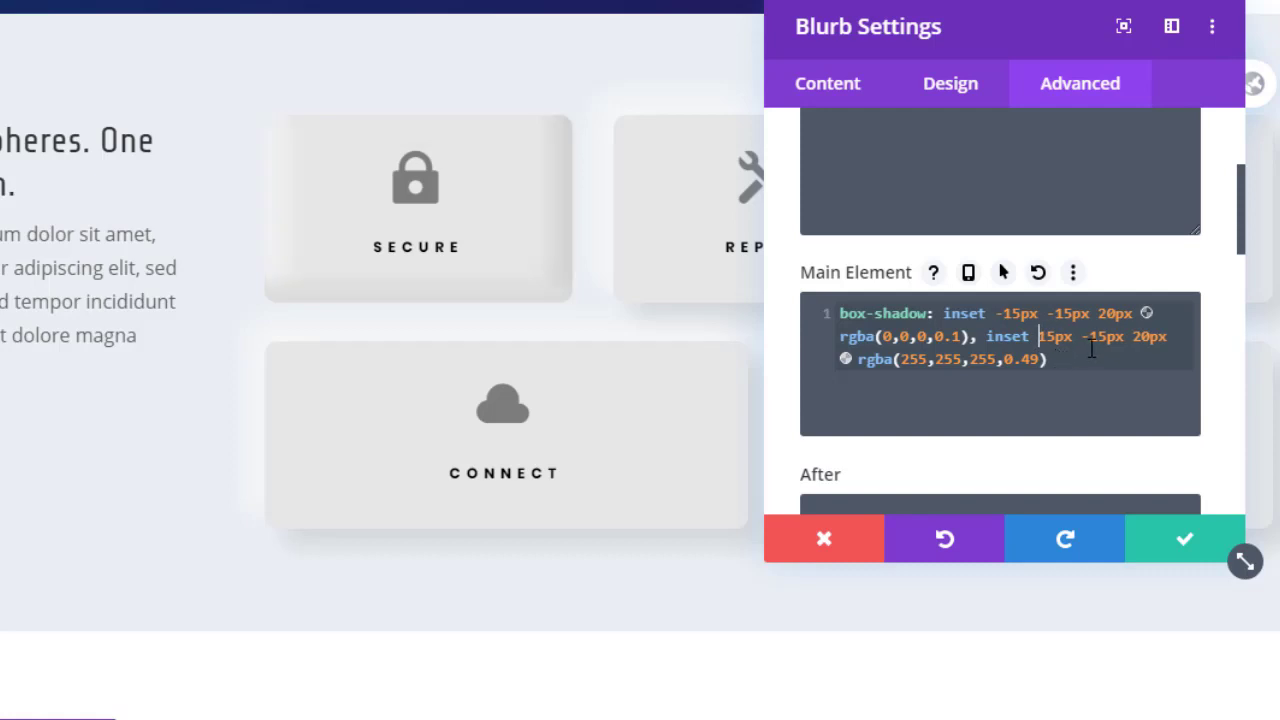
click(1090, 338)
key(BackSpace)
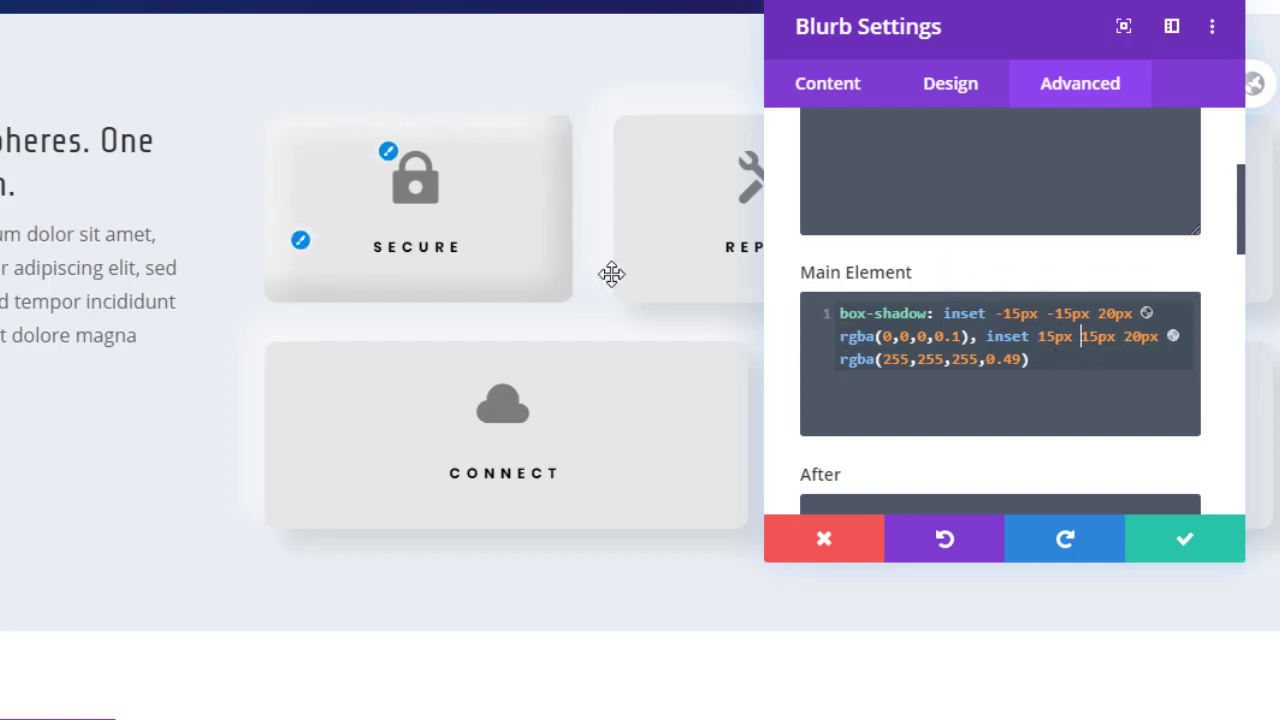
- Undo the offset sign changes in the Secure blurb's inset shadows
key(ctrl+z)
key(ctrl+z)
key(ctrl+z)
key(ctrl+z)
key(ctrl+z)
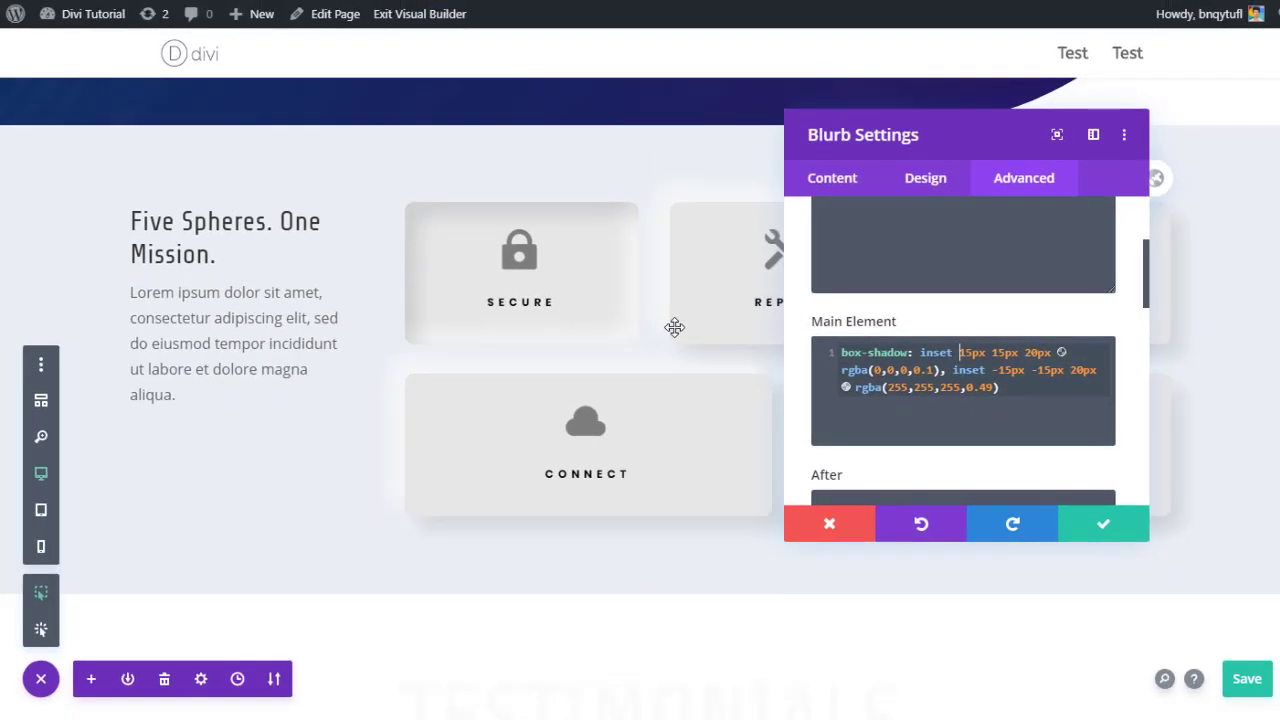
- Save the page and view it outside the Visual Builder
scroll(886, 331, up, 3)
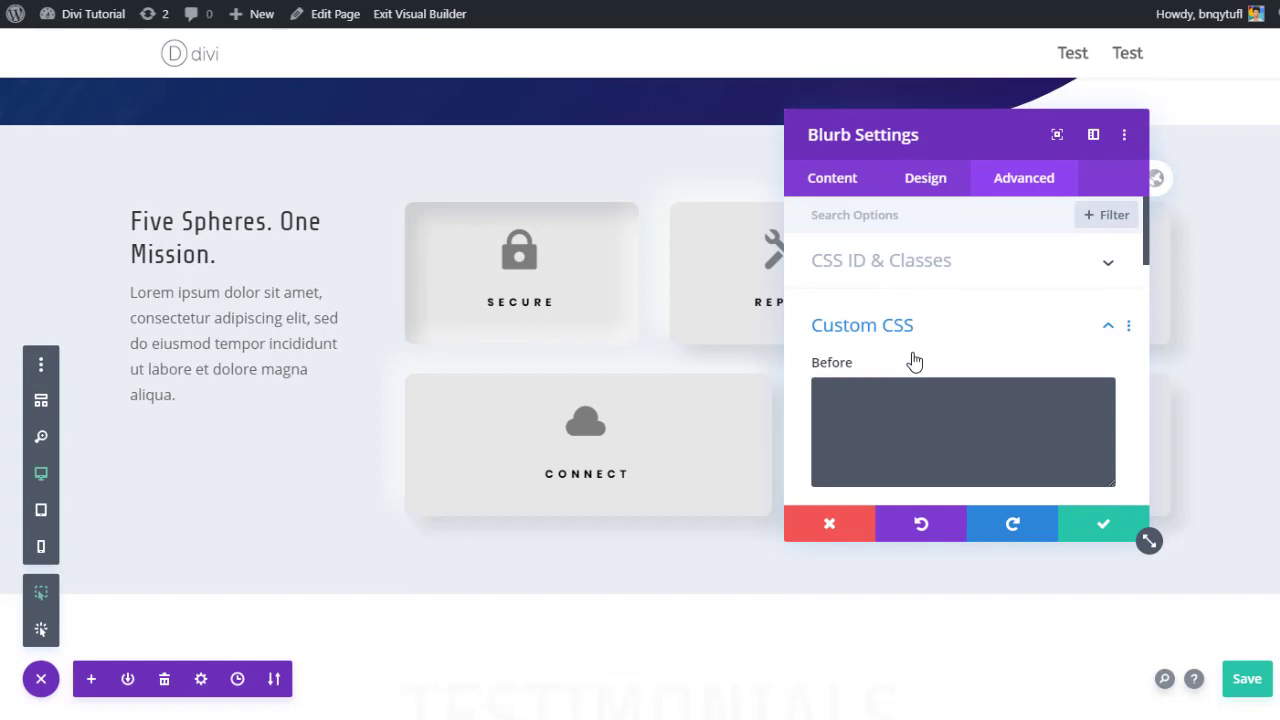
key(ctrl+s)
click(420, 13)
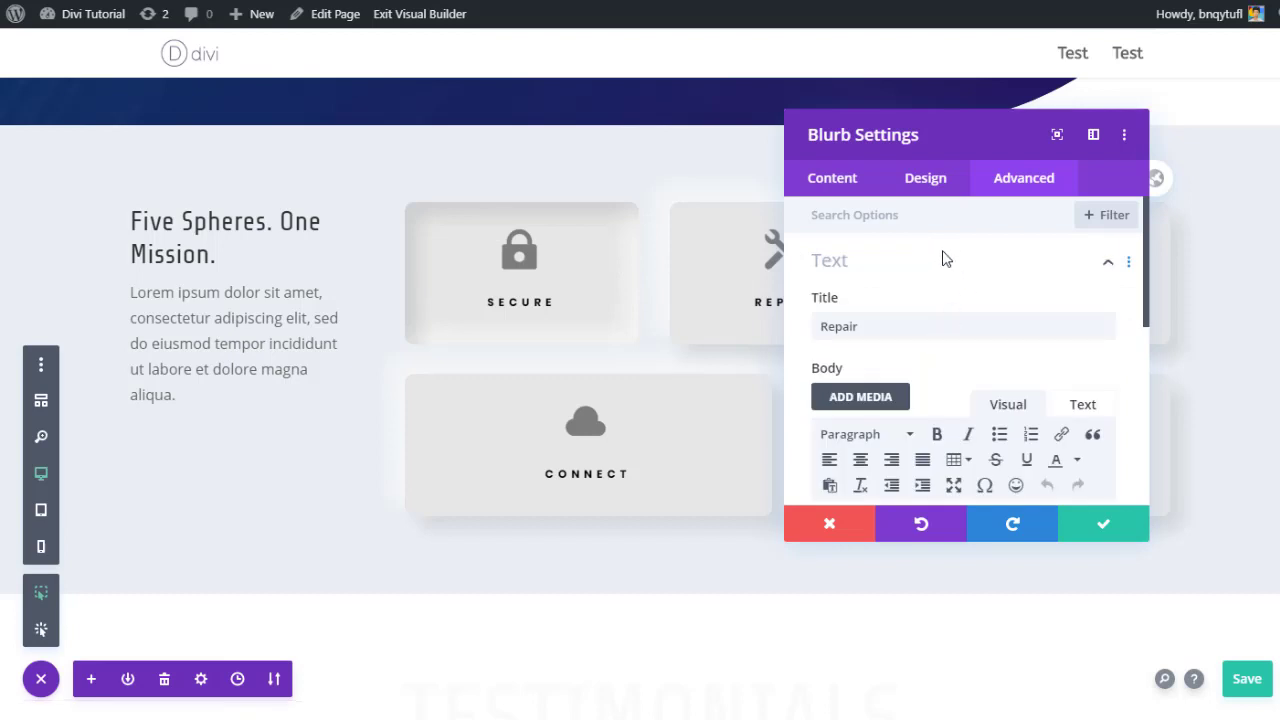
- Move the Repair blurb's settings window clear of its card and enable hover styling for the main element's custom CSS
drag(971, 150, 286, 118)
click(410, 163)
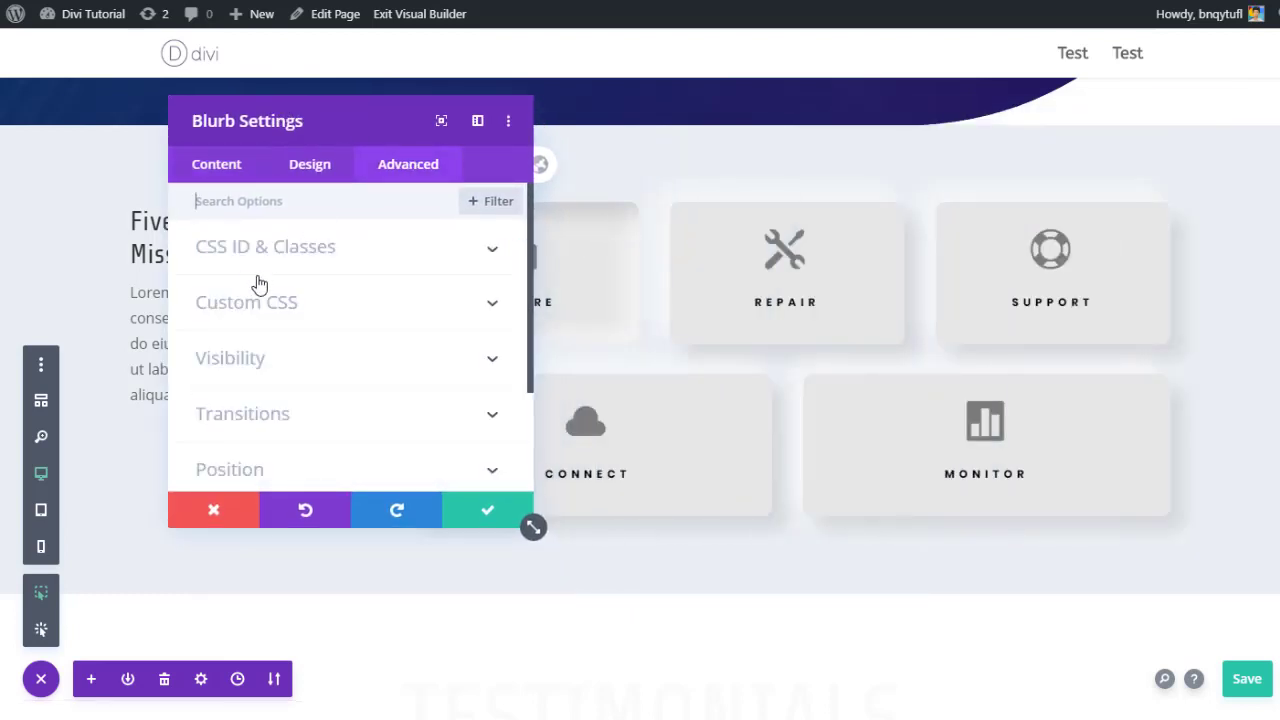
click(263, 306)
scroll(274, 334, down, 1)
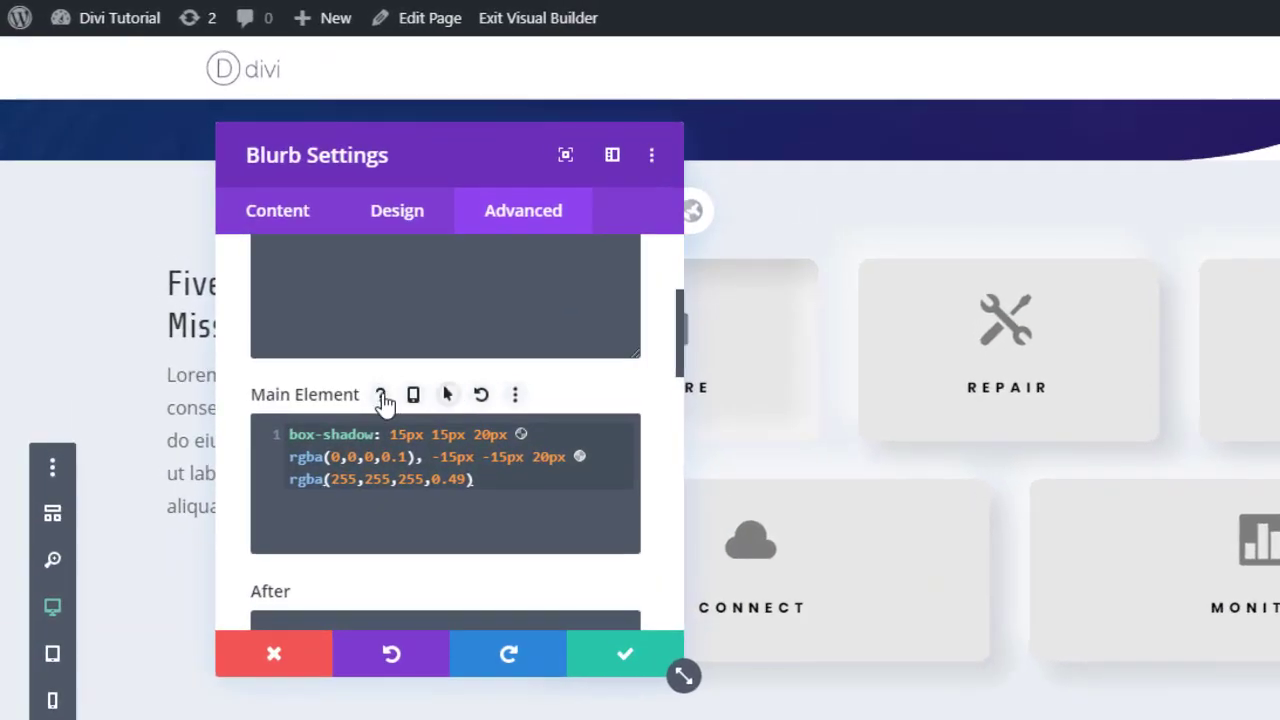
click(404, 356)
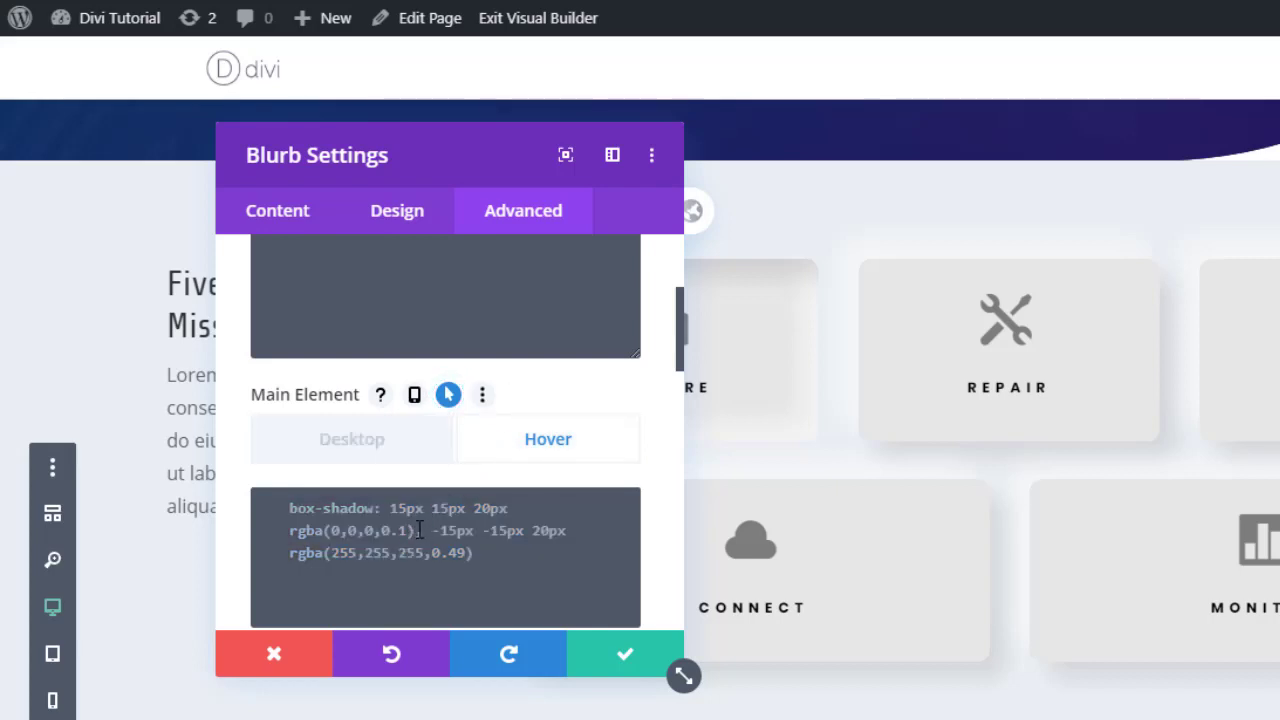
- Reuse the desktop box-shadow rule for the Repair blurb's hover state, adding inset to both shadows
click(360, 460)
click(401, 530)
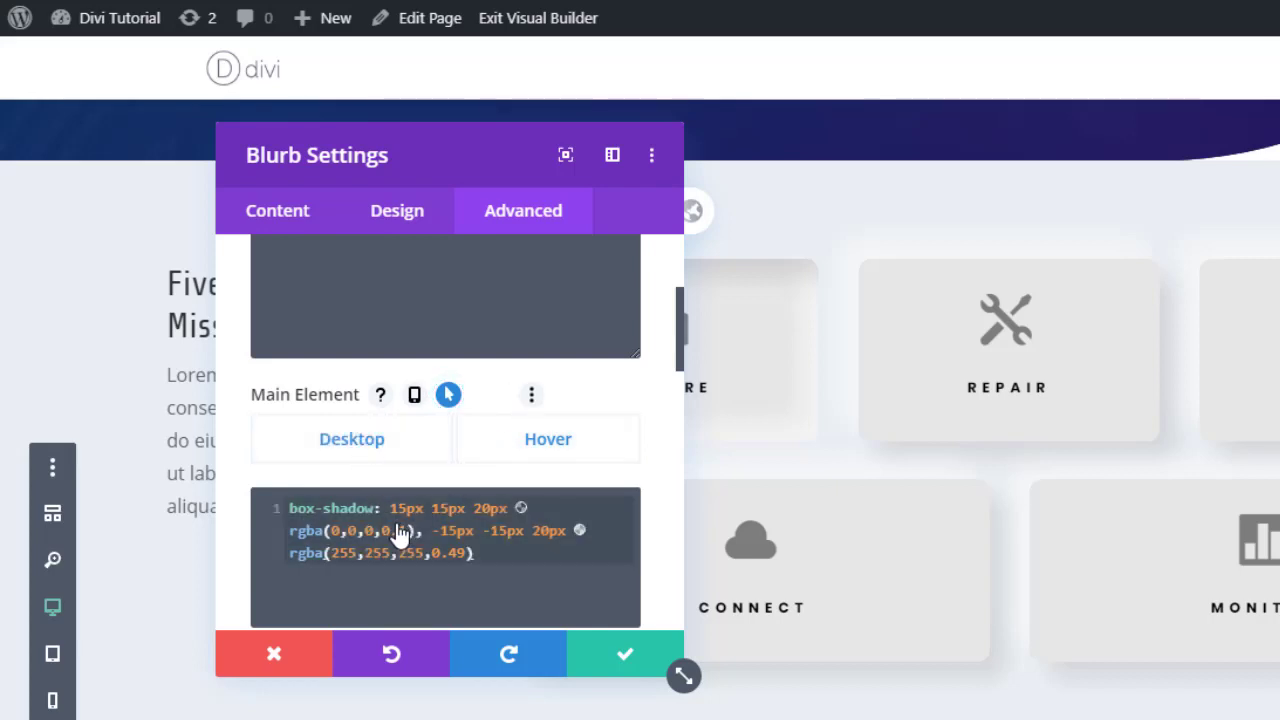
key(ctrl+a)
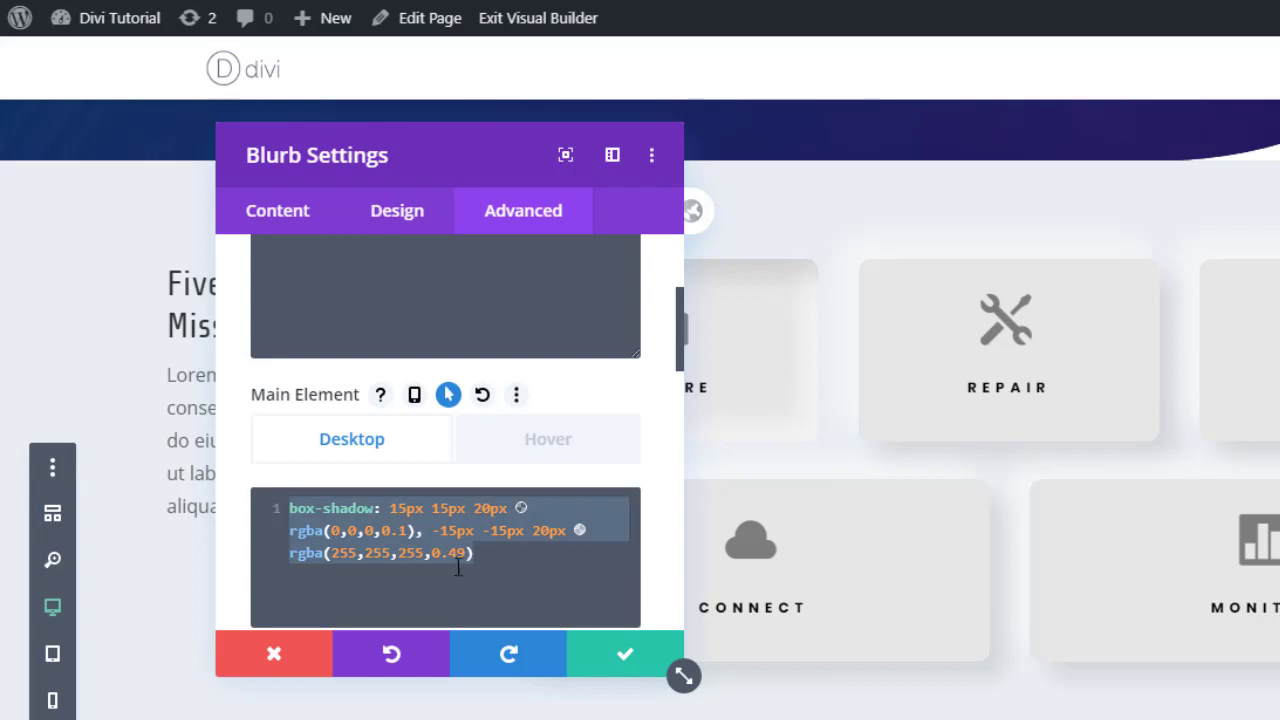
click(530, 450)
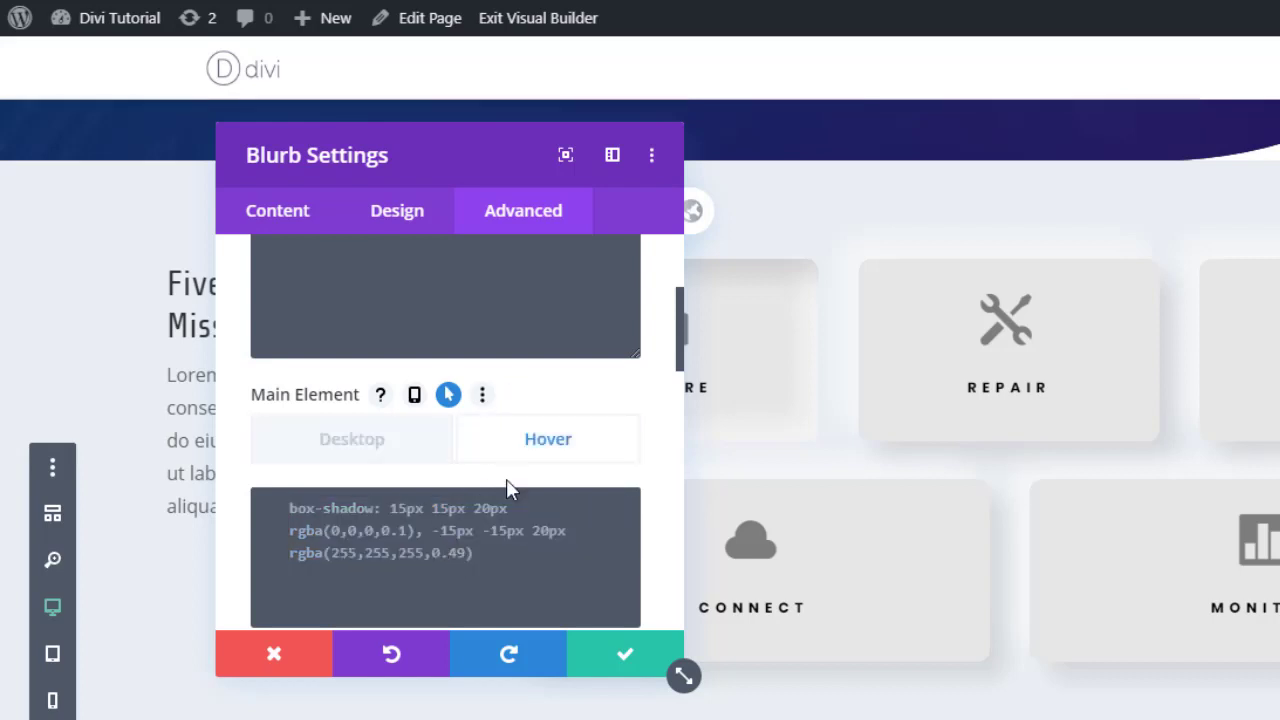
click(389, 508)
text(inset)
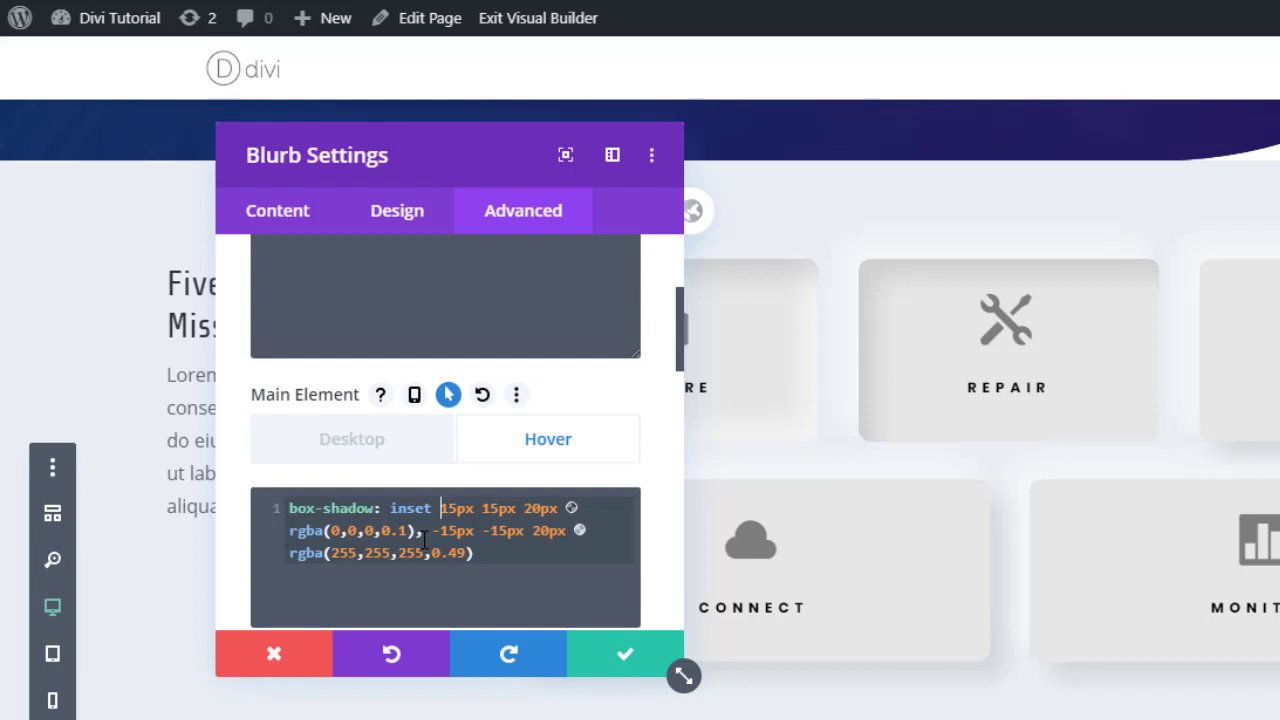
text(  inset)
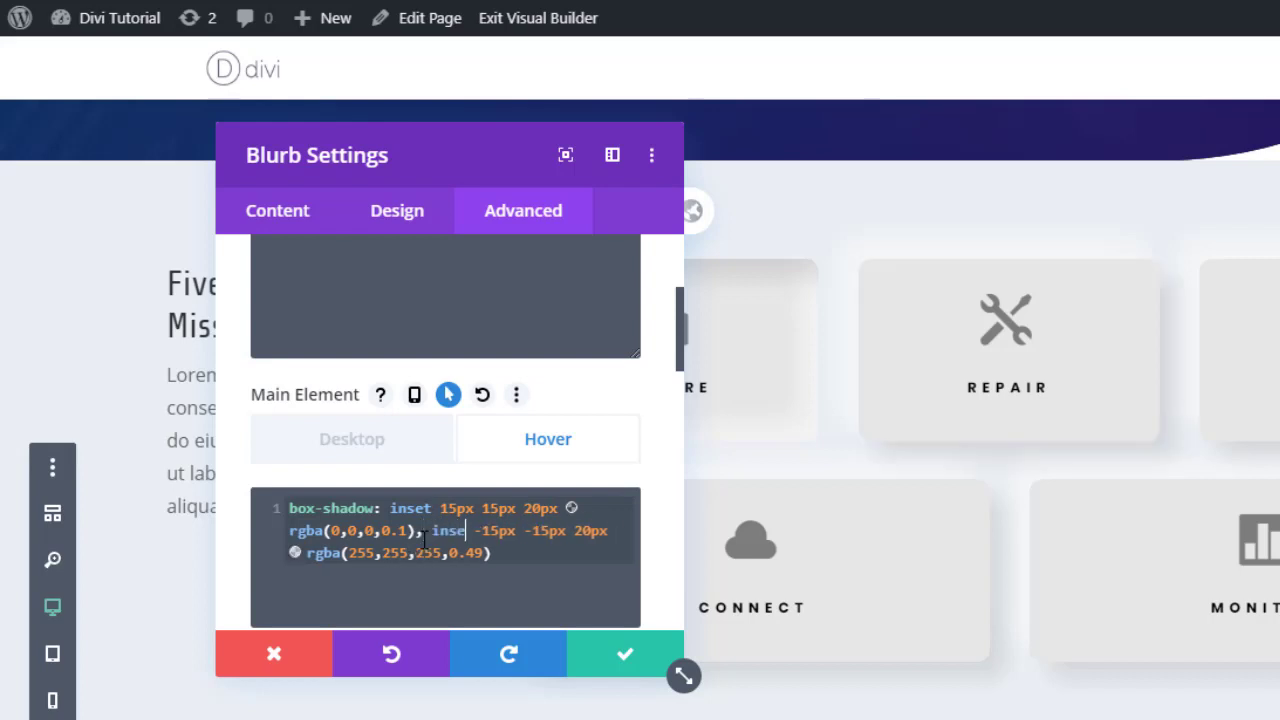